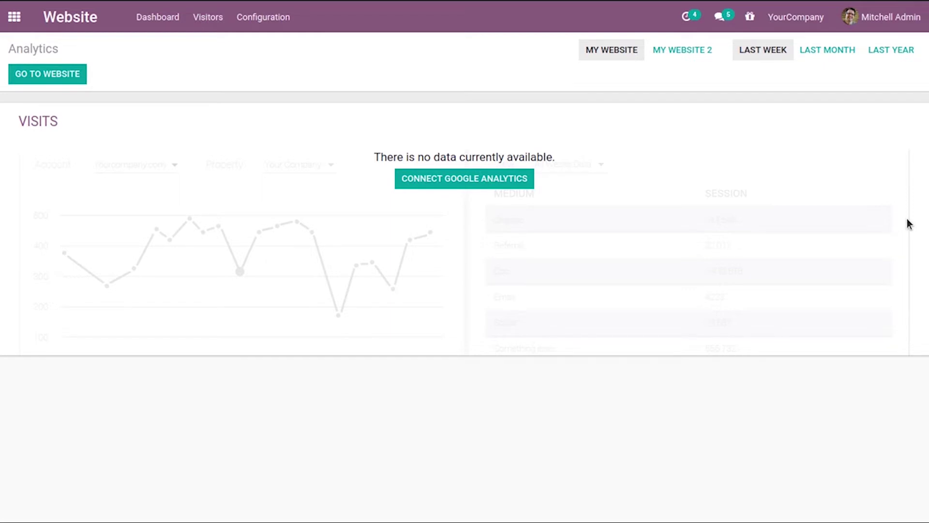
Step: Open the website's homepage from the analytics dashboard and start editing it
click(56, 39)
click(57, 76)
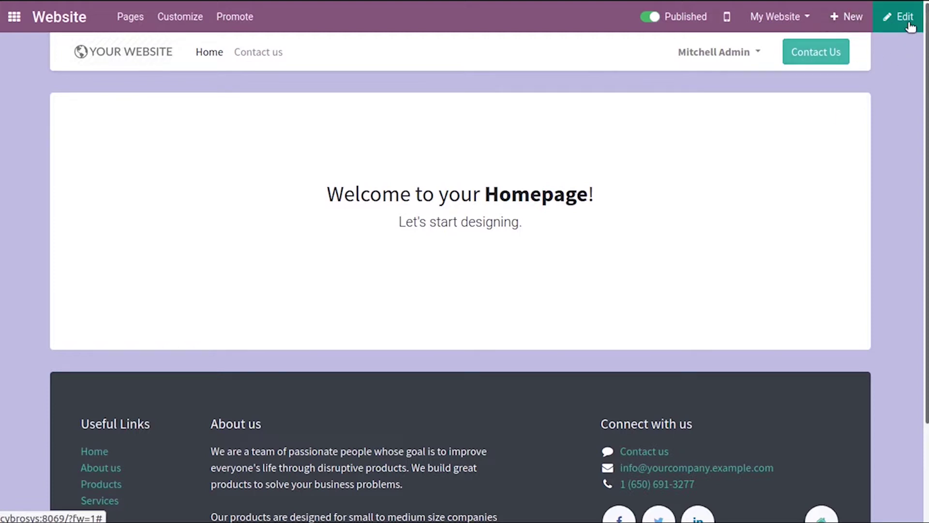
click(888, 23)
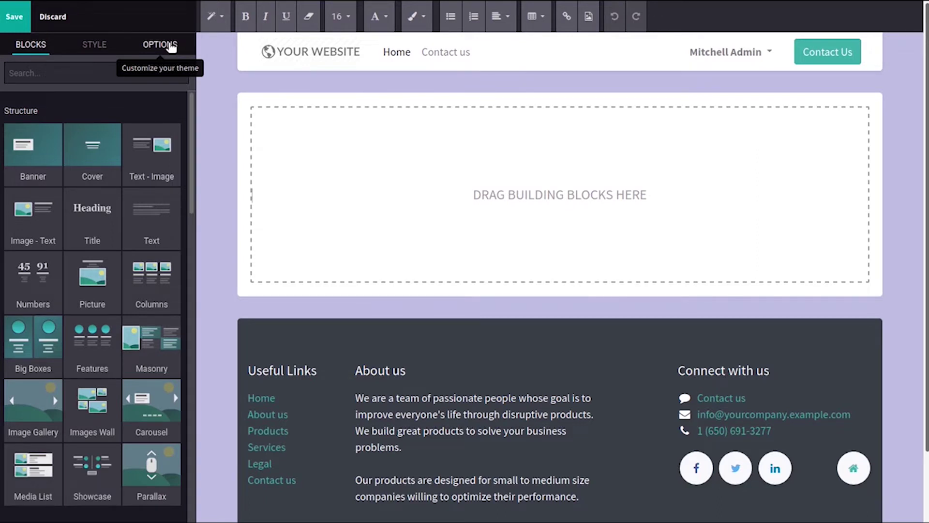
Step: Browse the available building blocks and add a Title block to the empty homepage area
drag(190, 113, 189, 448)
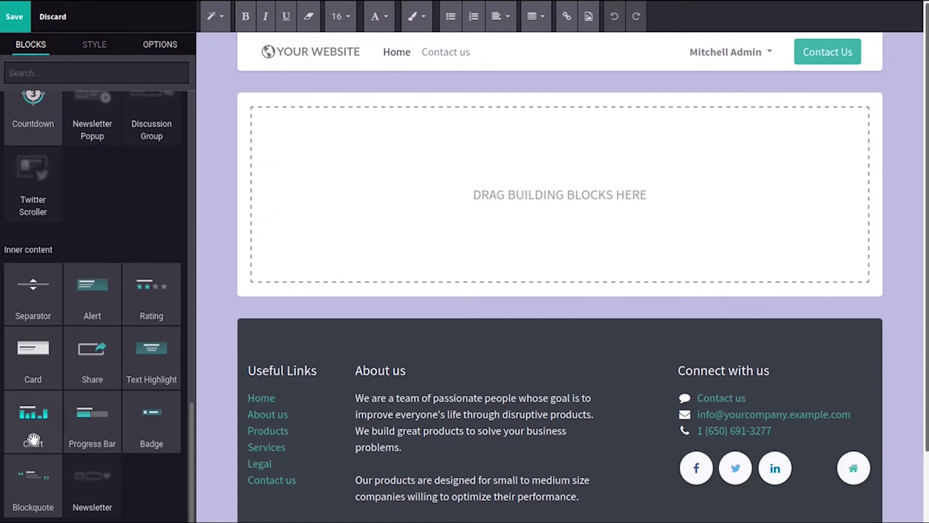
click(194, 128)
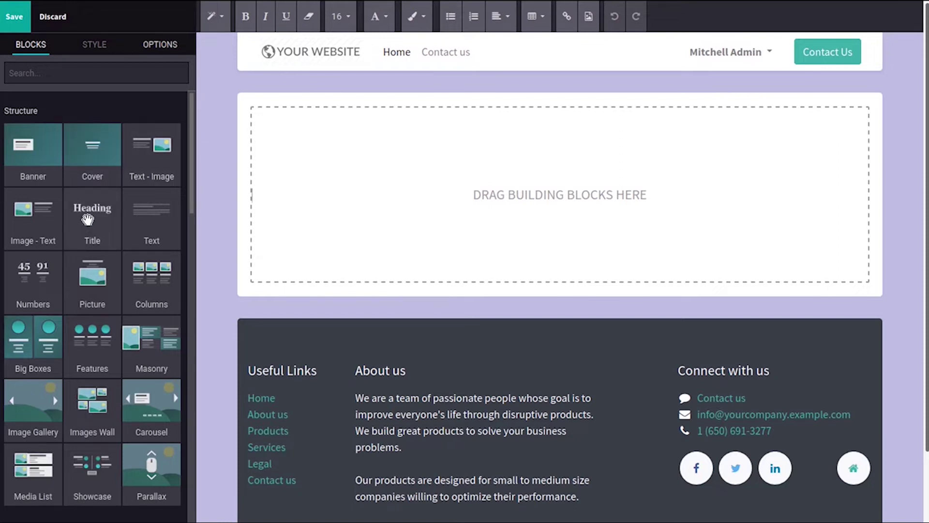
drag(88, 221, 487, 162)
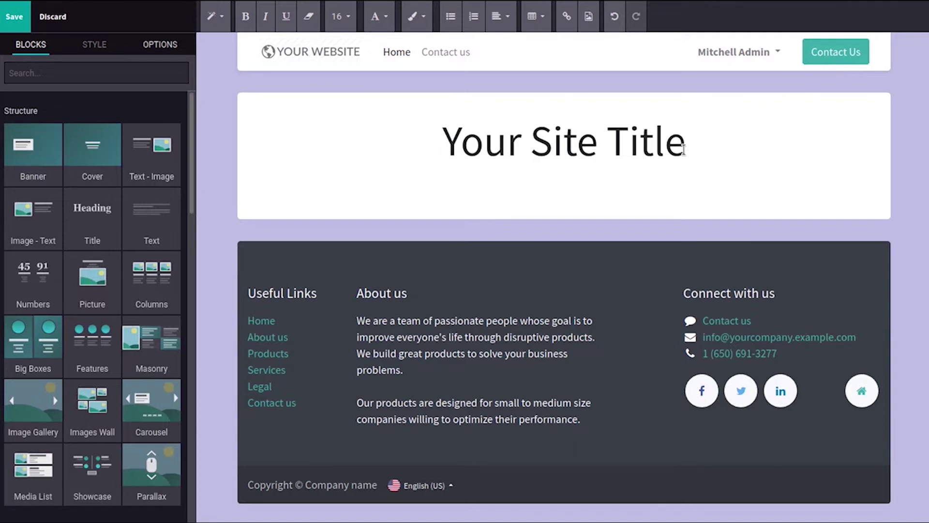
Step: Replace the placeholder heading in the new title block with "Chart Snippet"
text(c)
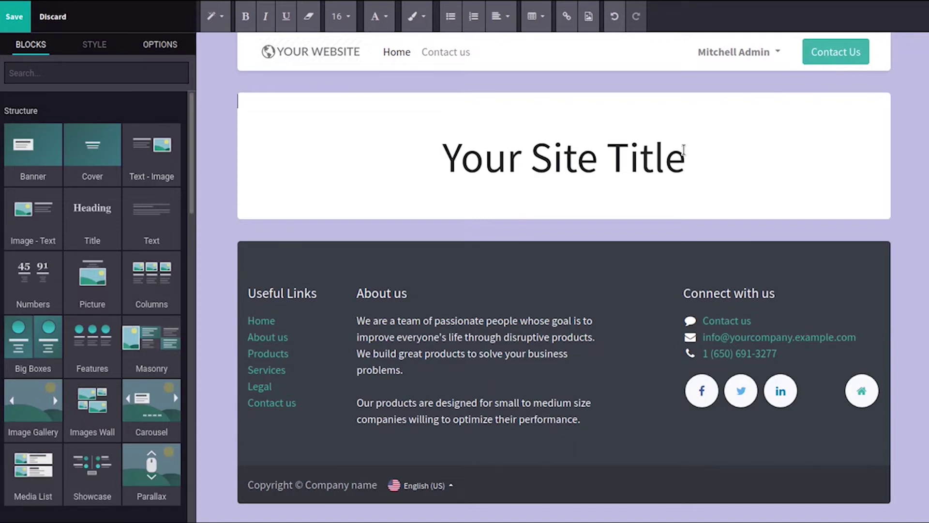
click(717, 156)
key(BackSpace)
key(BackSpace)
key(BackSpace)
key(BackSpace)
key(BackSpace)
key(BackSpace)
key(BackSpace)
key(BackSpace)
key(BackSpace)
key(BackSpace)
key(BackSpace)
key(BackSpace)
key(BackSpace)
key(BackSpace)
key(BackSpace)
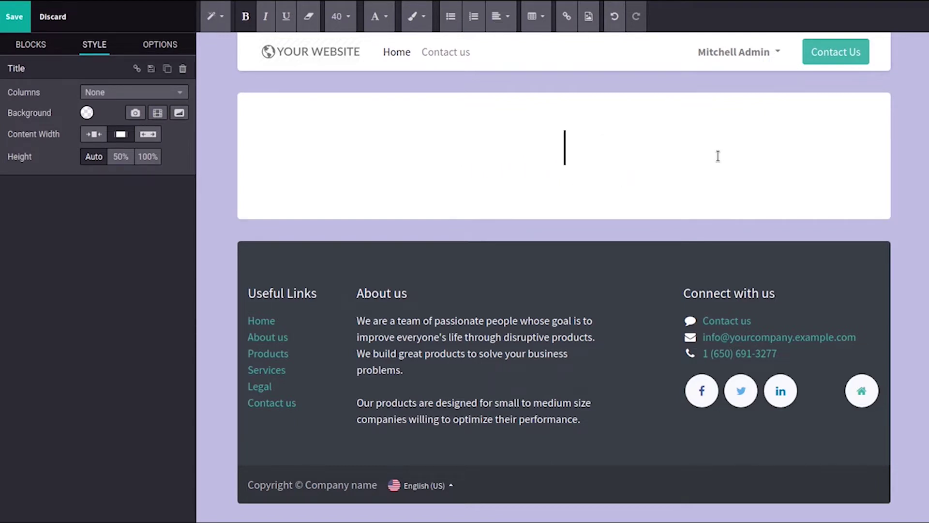
text(C)
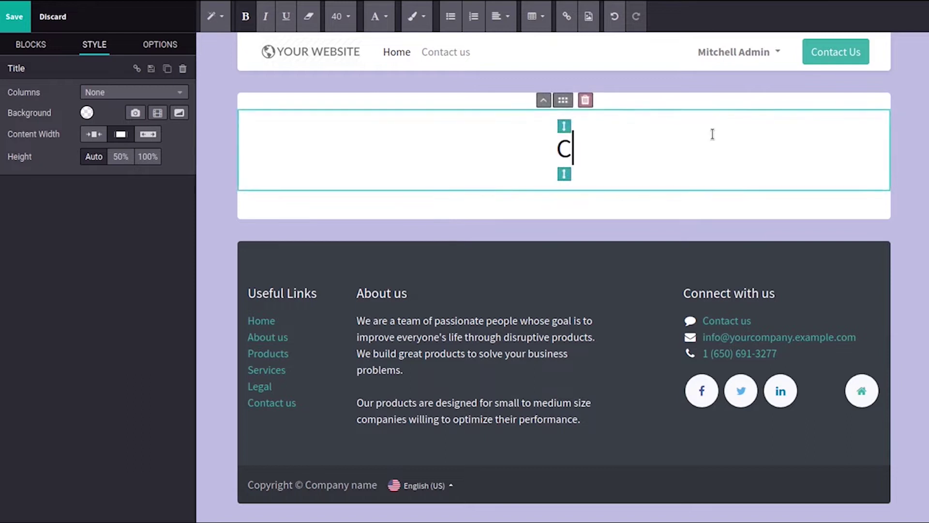
text(hart )
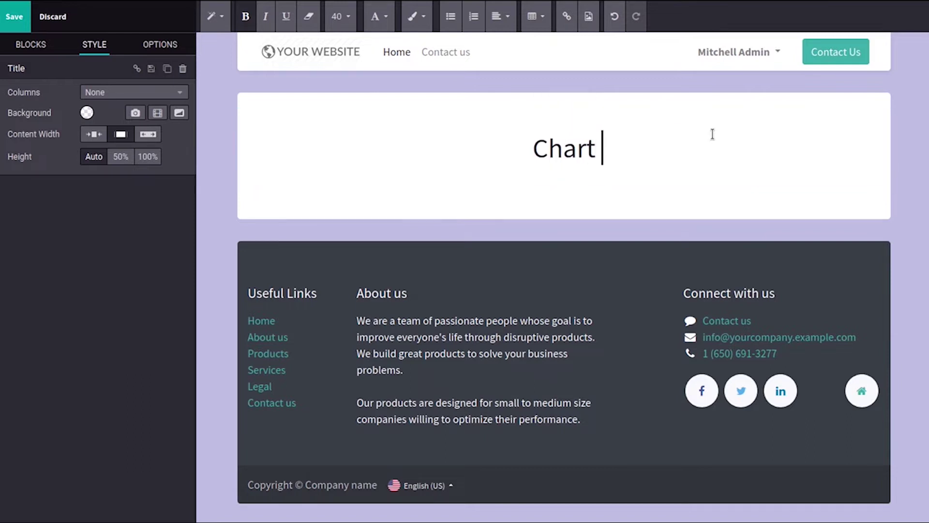
text(Snippet)
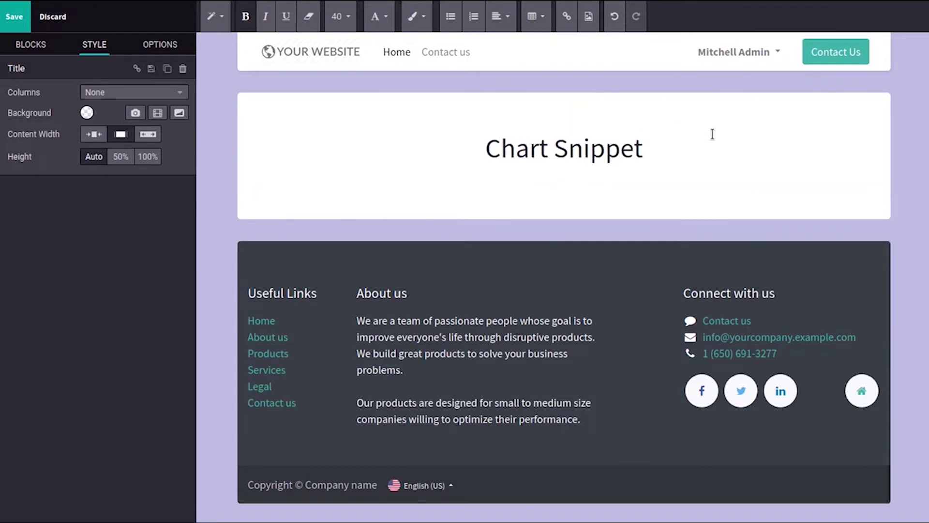
Step: Insert a Chart inner-content block below the "Chart Snippet" heading and select it to show its settings
click(34, 45)
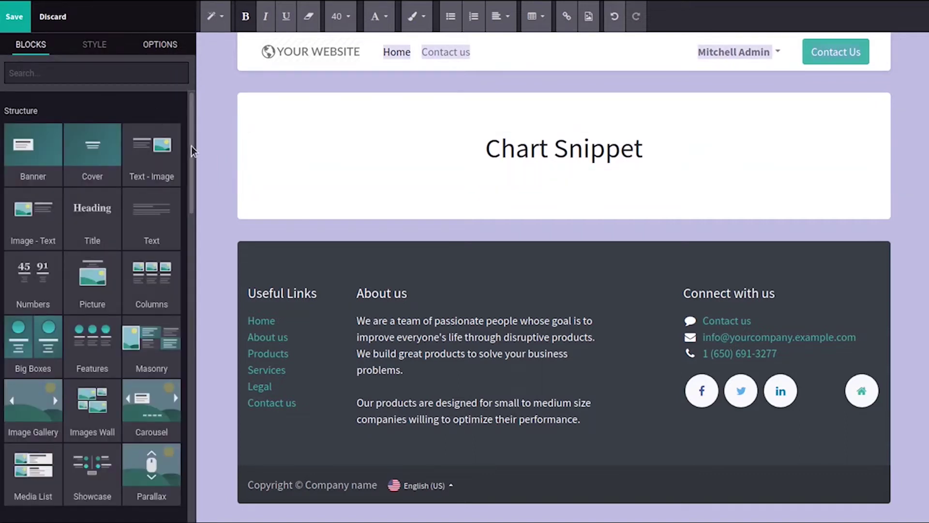
drag(192, 140, 148, 472)
drag(17, 415, 508, 183)
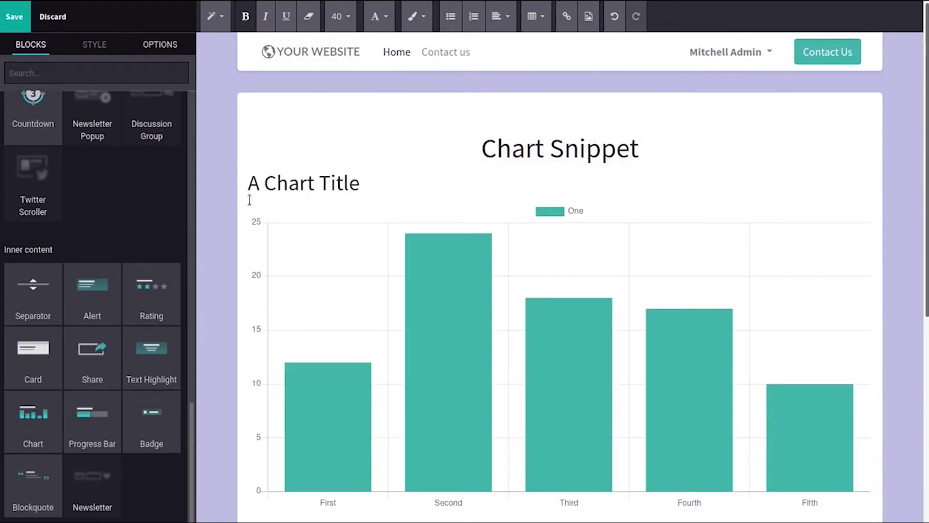
triple_click(307, 183)
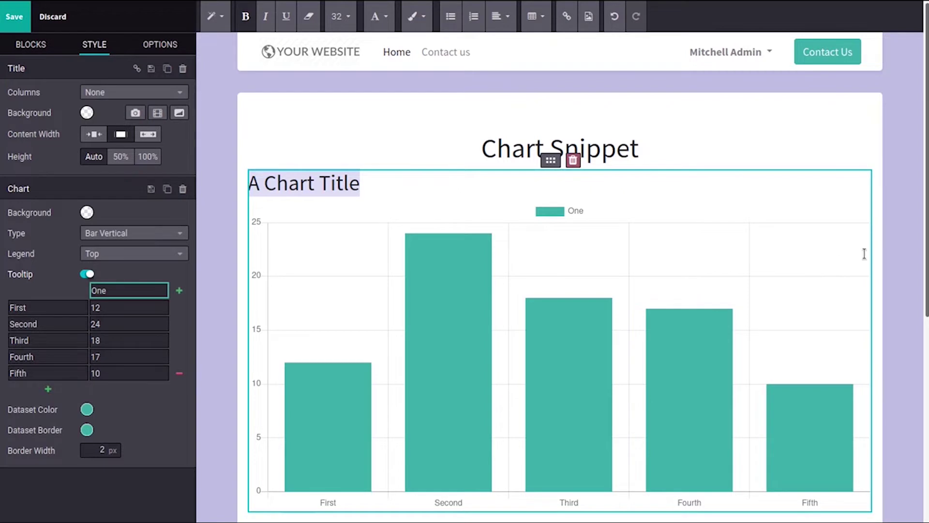
scroll(864, 253, down, 2)
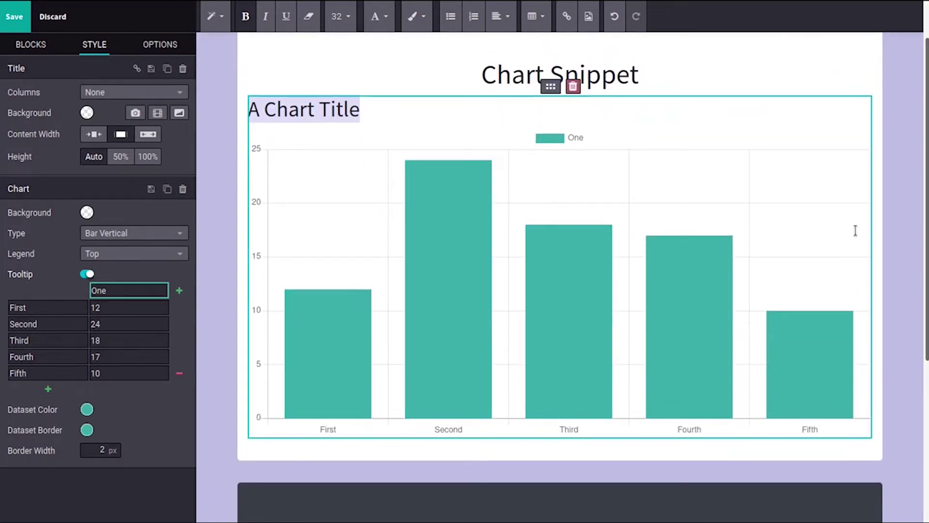
scroll(856, 231, up, 2)
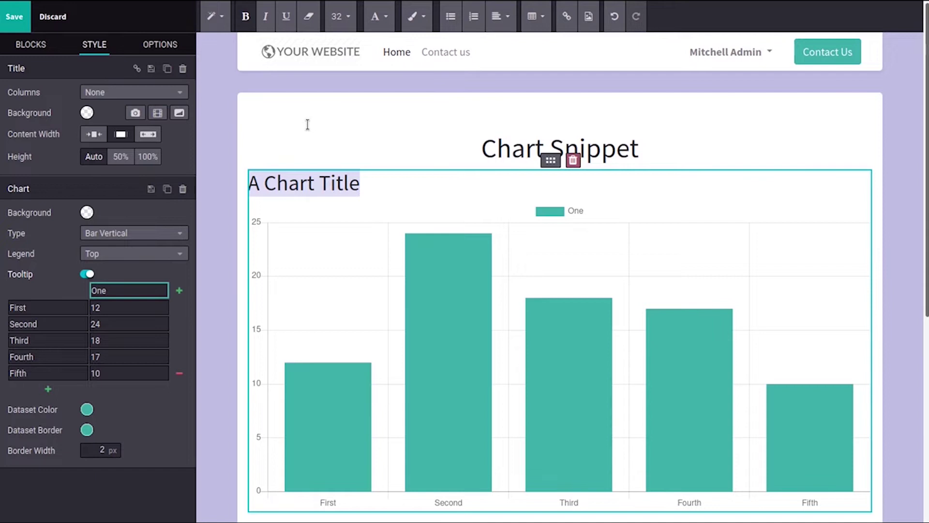
Step: Try a three-column layout for the title section containing the chart
click(265, 132)
click(140, 92)
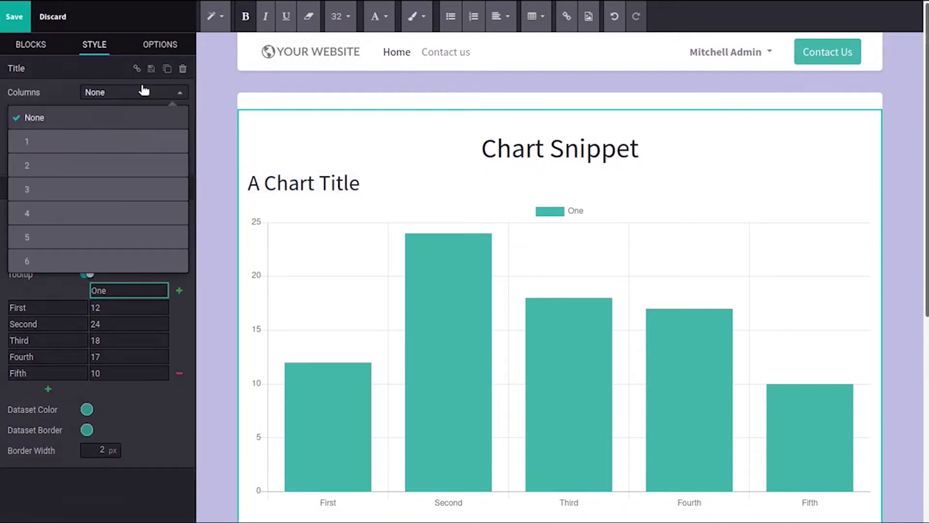
click(42, 191)
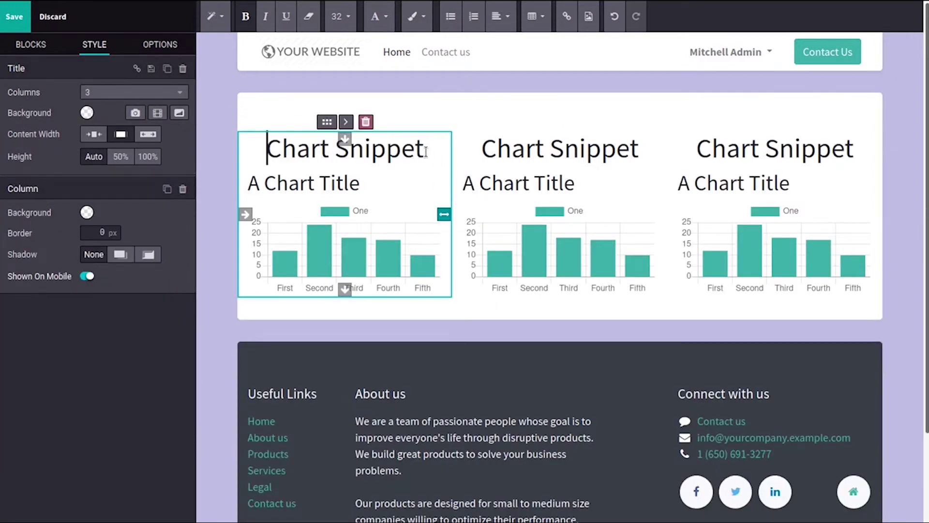
Step: Set the title section's layout to 1 column and reselect the chart
click(261, 140)
click(169, 93)
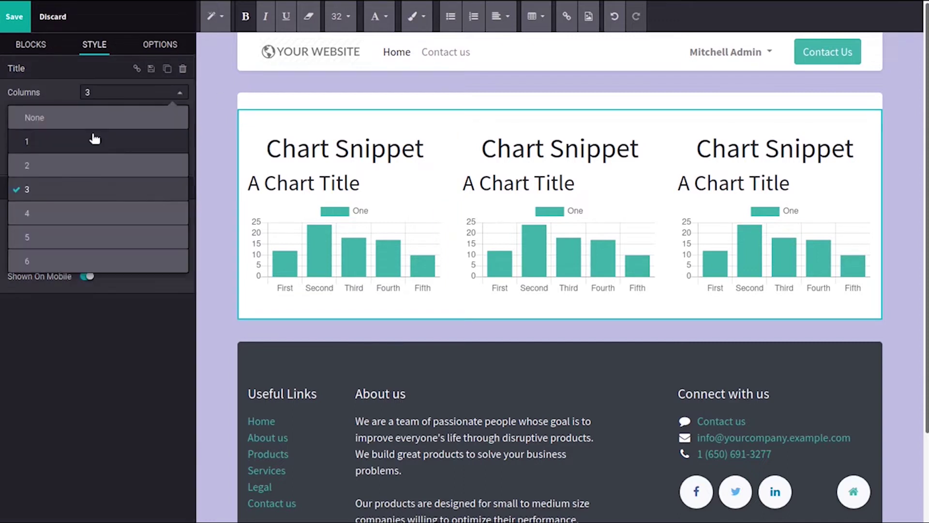
click(95, 140)
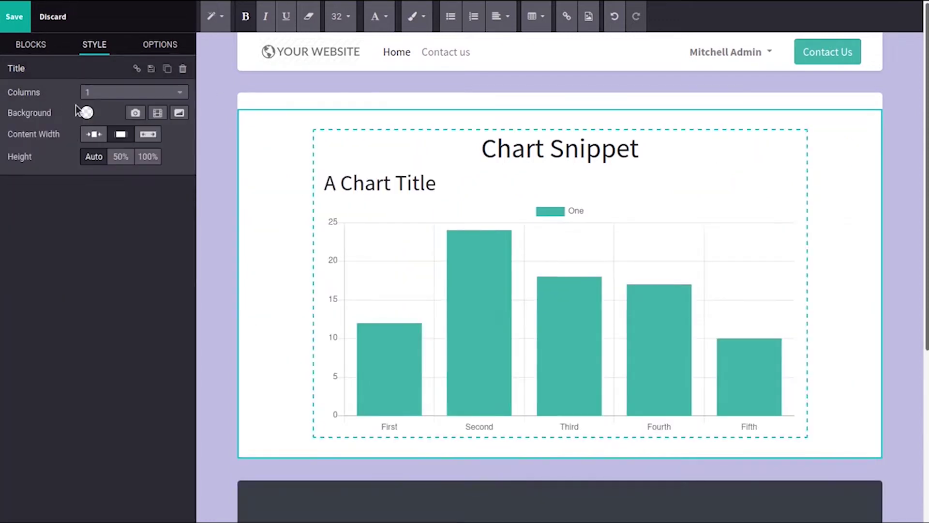
click(342, 183)
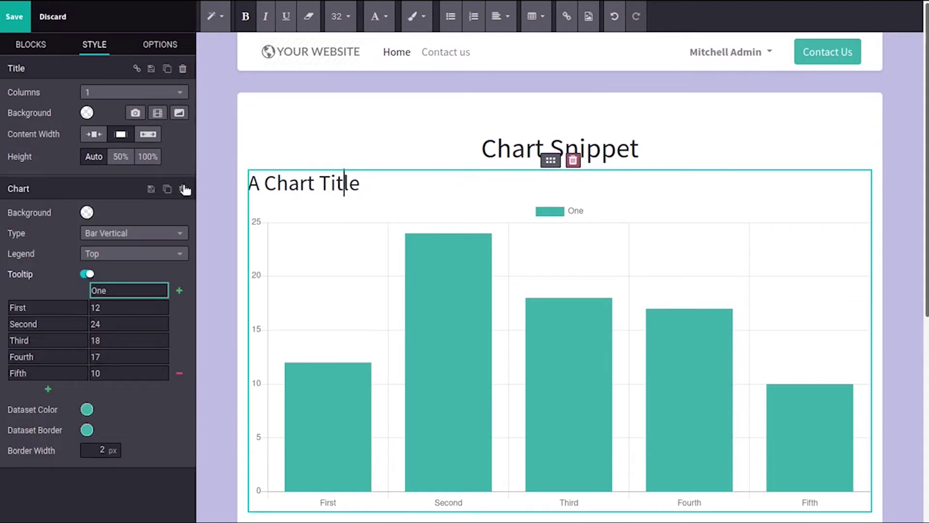
Step: Give the title section the custom pink background color #D79898
click(213, 132)
click(347, 227)
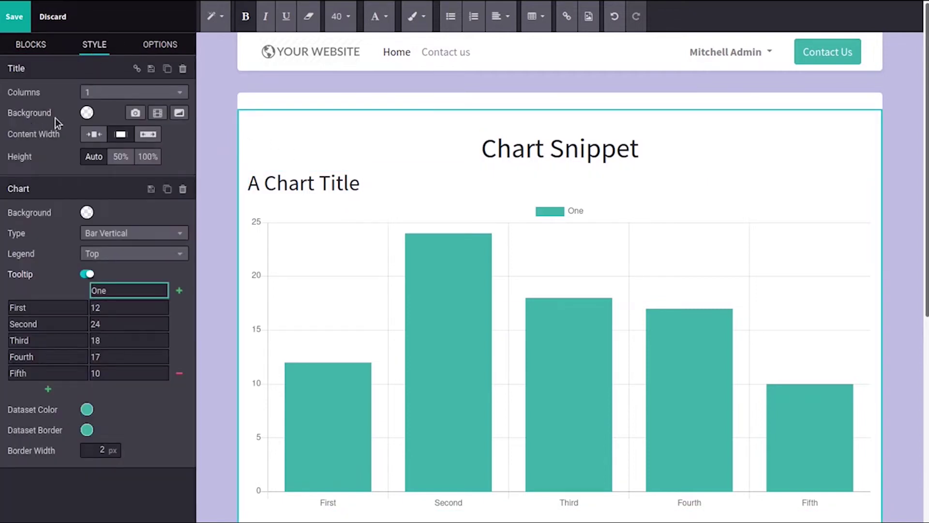
click(86, 114)
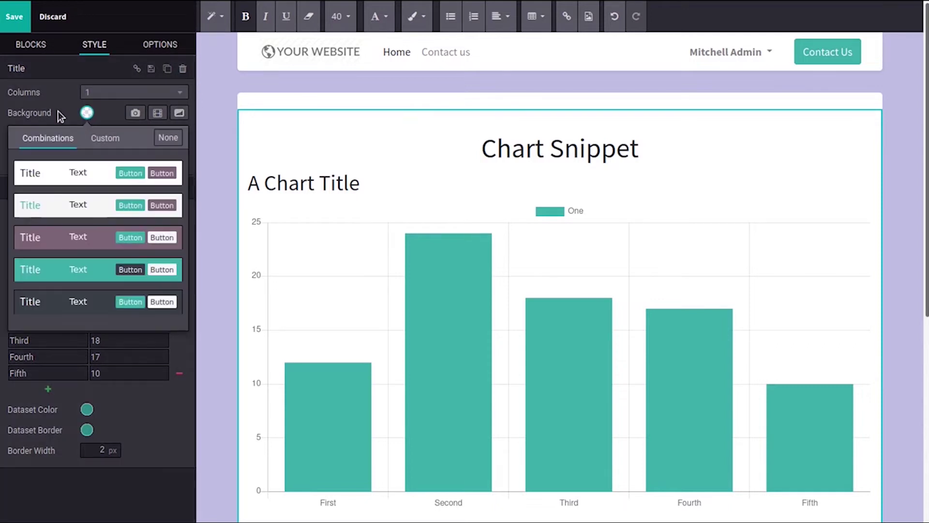
click(111, 138)
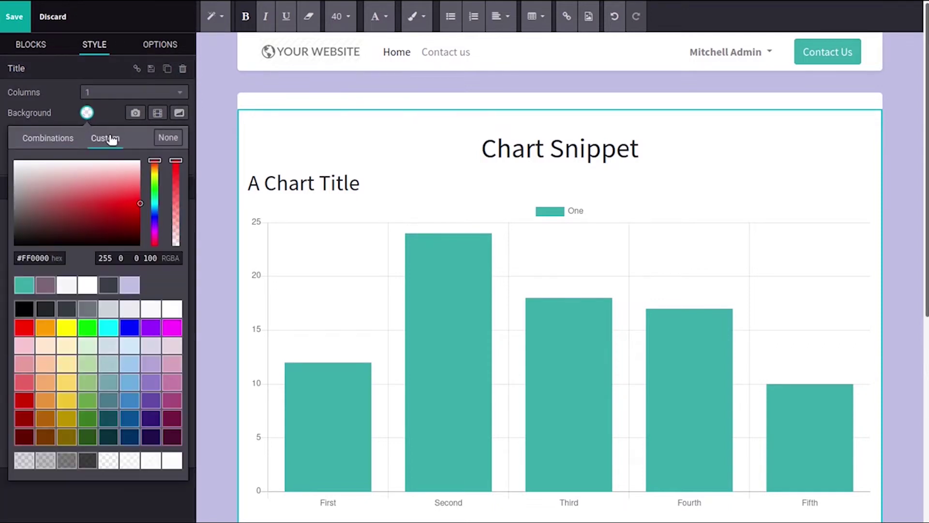
click(54, 103)
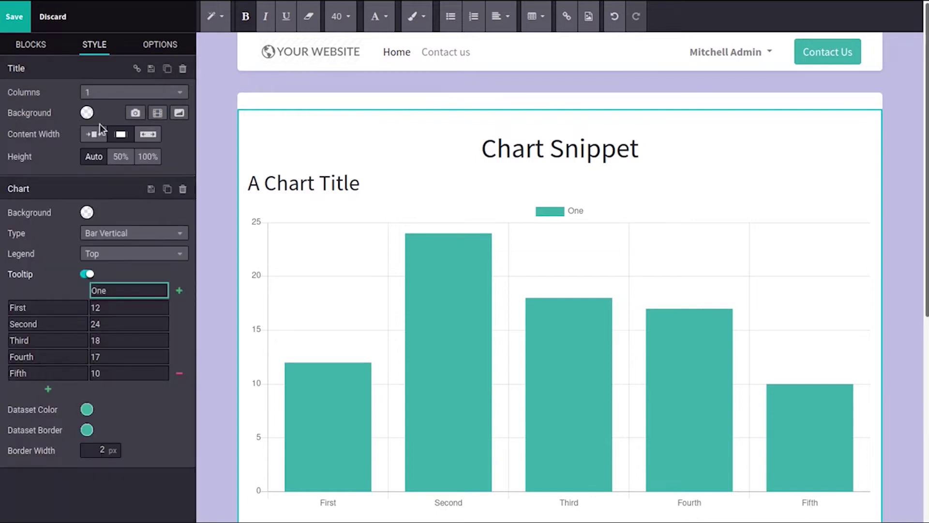
click(85, 117)
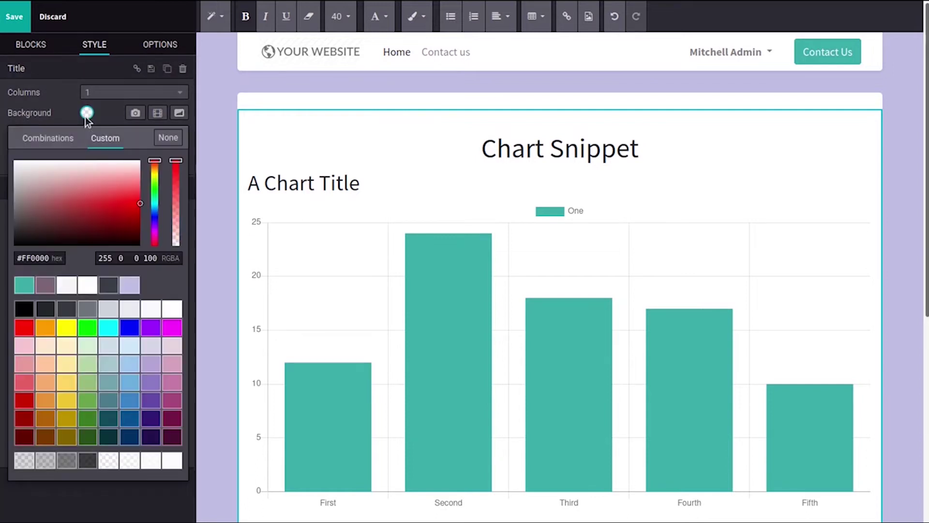
click(111, 193)
click(69, 184)
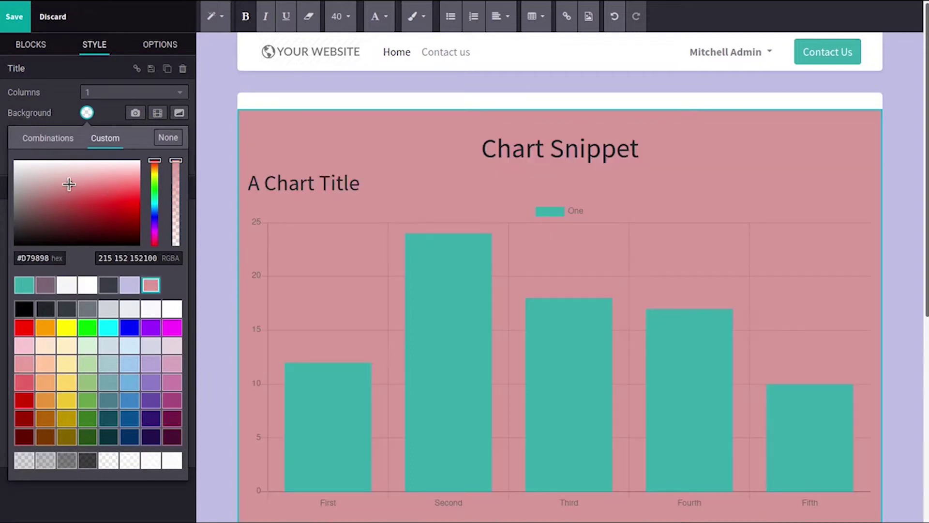
click(70, 115)
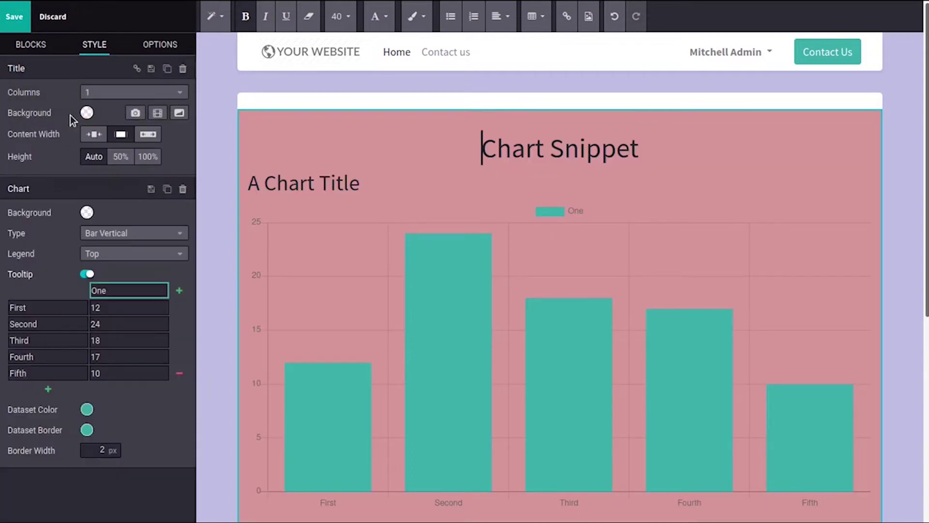
Step: Try the other content widths on the title section and restore the original one
click(92, 136)
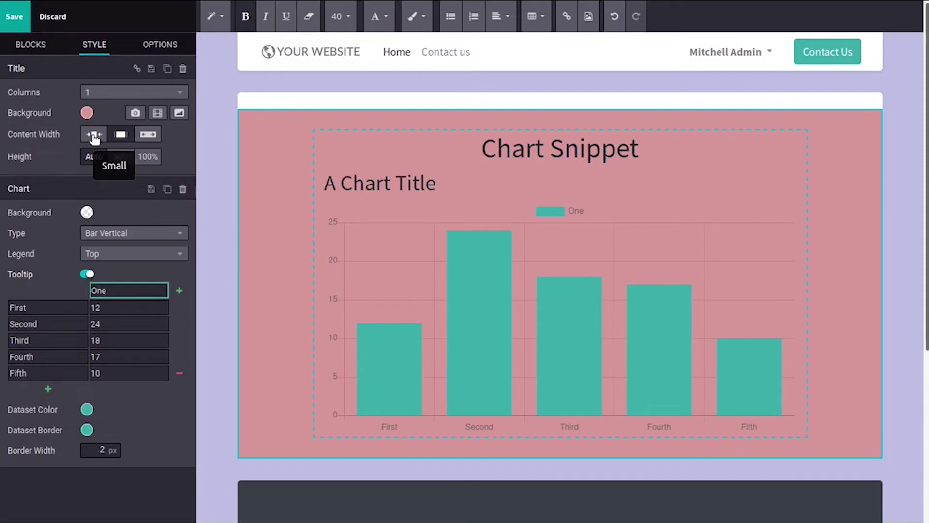
click(121, 135)
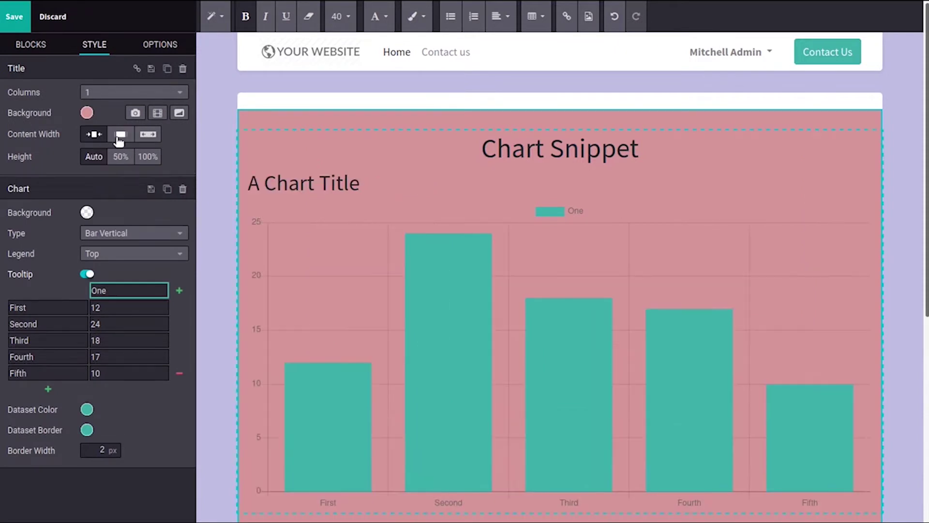
click(148, 135)
click(119, 136)
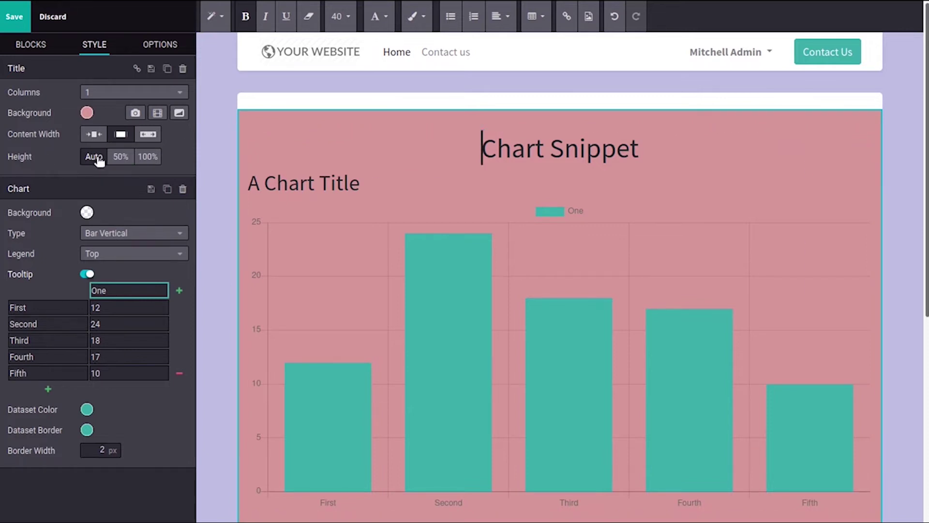
Step: Set the title section's height to 100% and enable its scroll down button, keeping the button's default colors
click(119, 156)
click(148, 158)
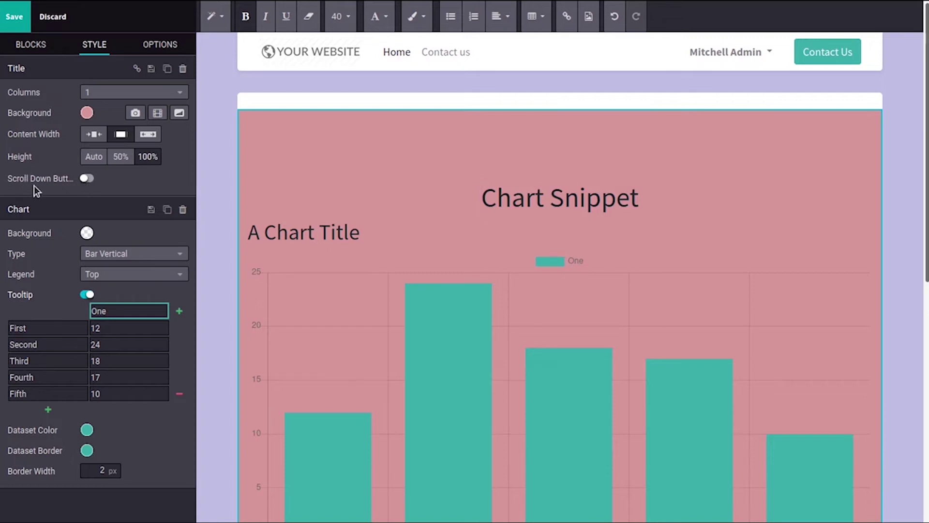
click(86, 179)
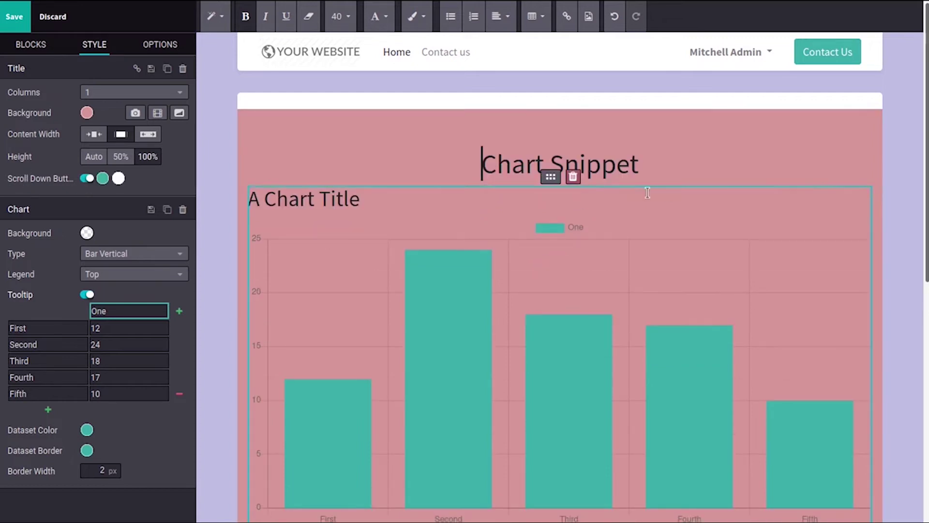
scroll(556, 291, down, 4)
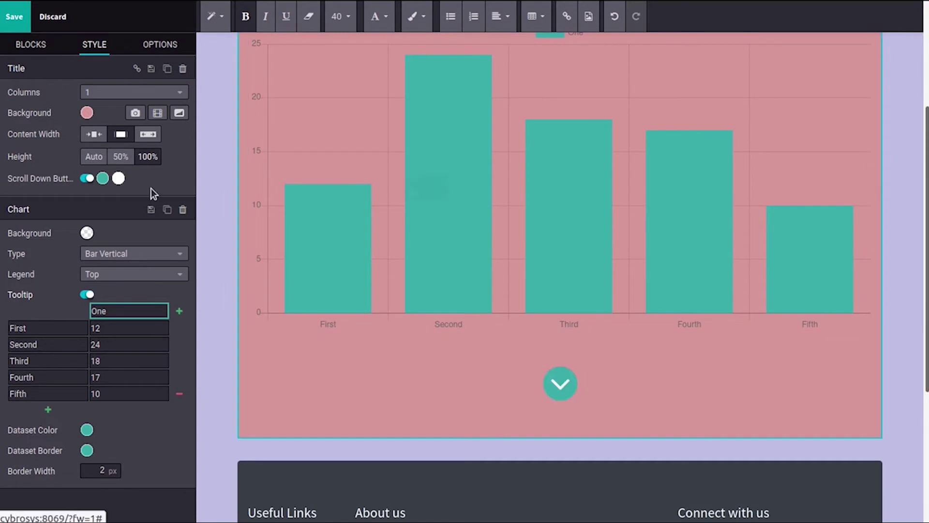
click(119, 179)
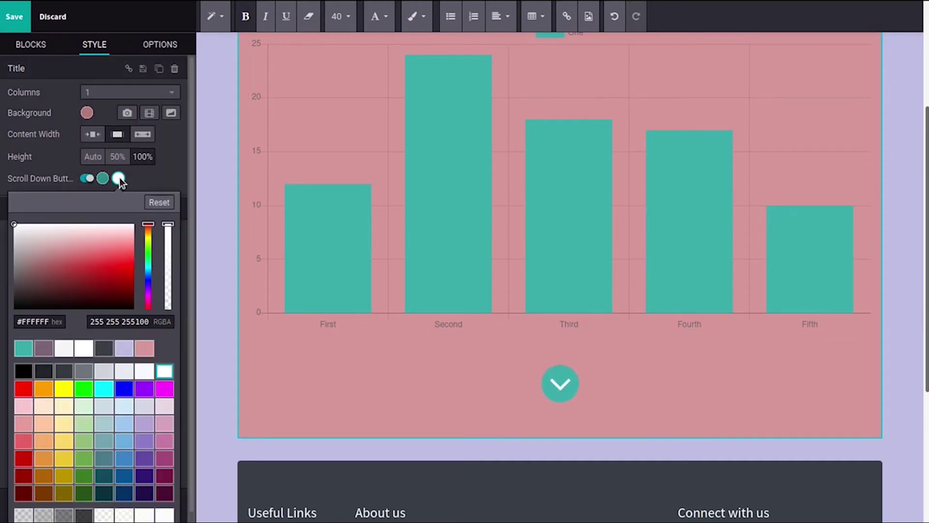
click(144, 177)
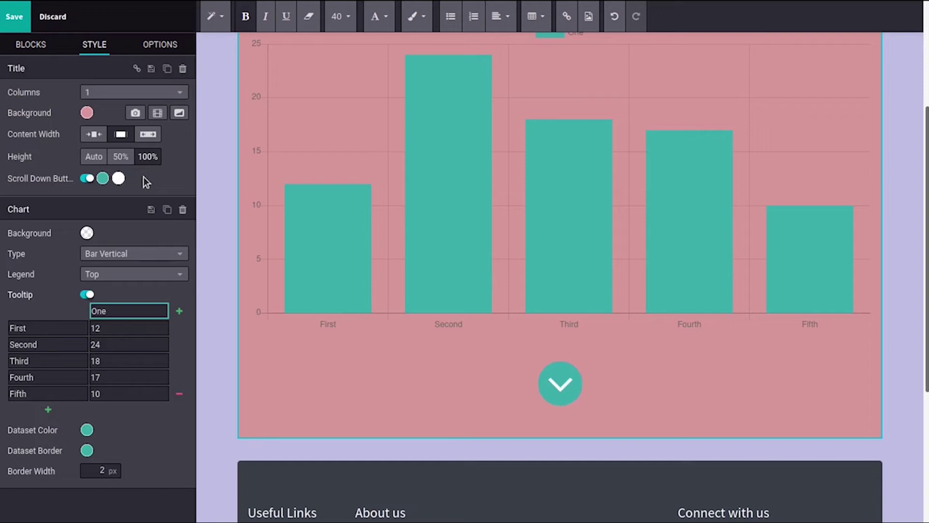
Step: Try the teal theme color as the chart's background
click(85, 234)
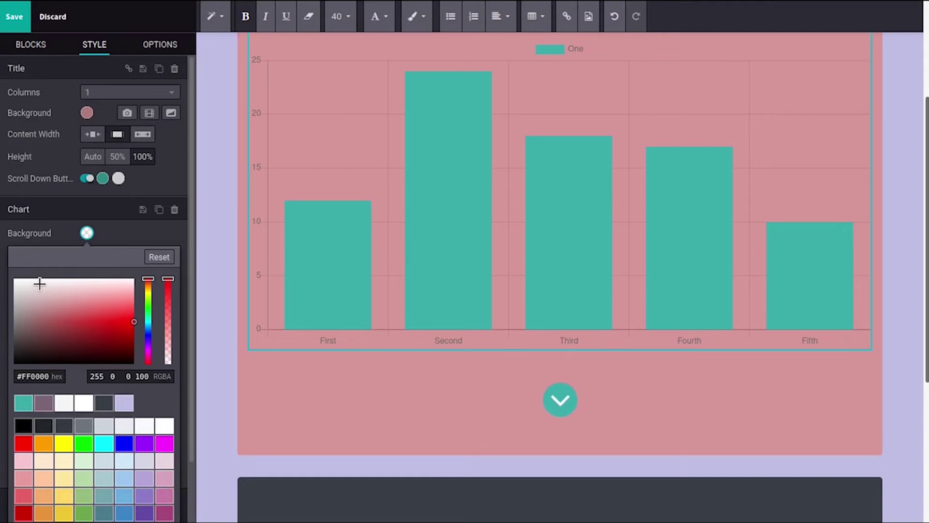
click(18, 421)
click(22, 405)
click(335, 98)
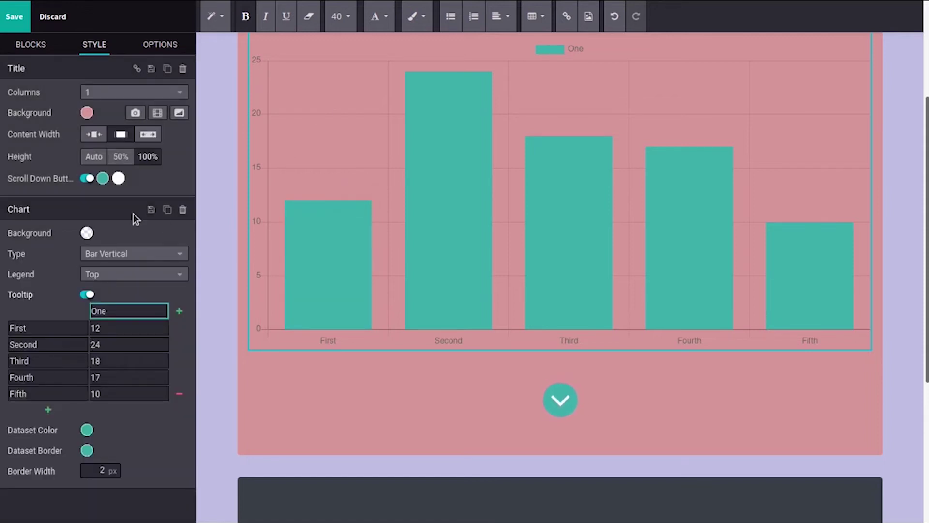
Step: Change the chart's type to Bar Horizontal
click(116, 259)
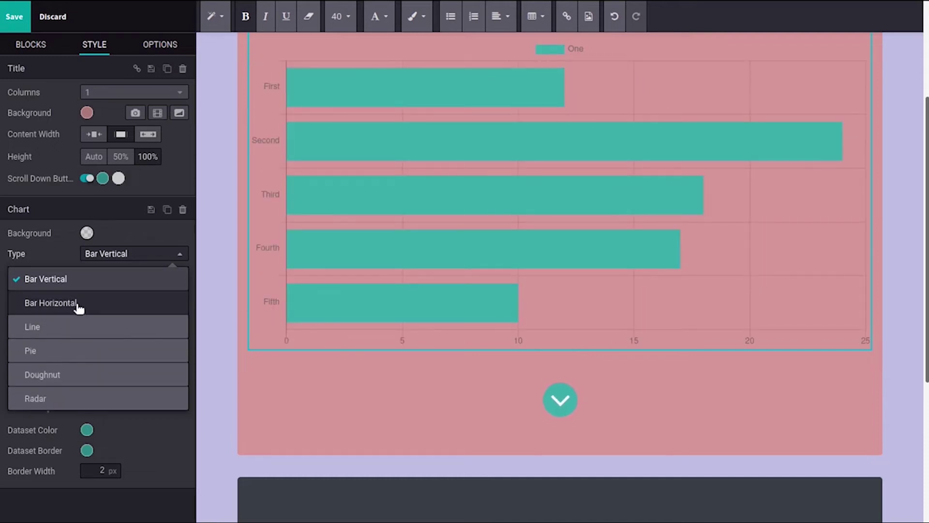
click(78, 308)
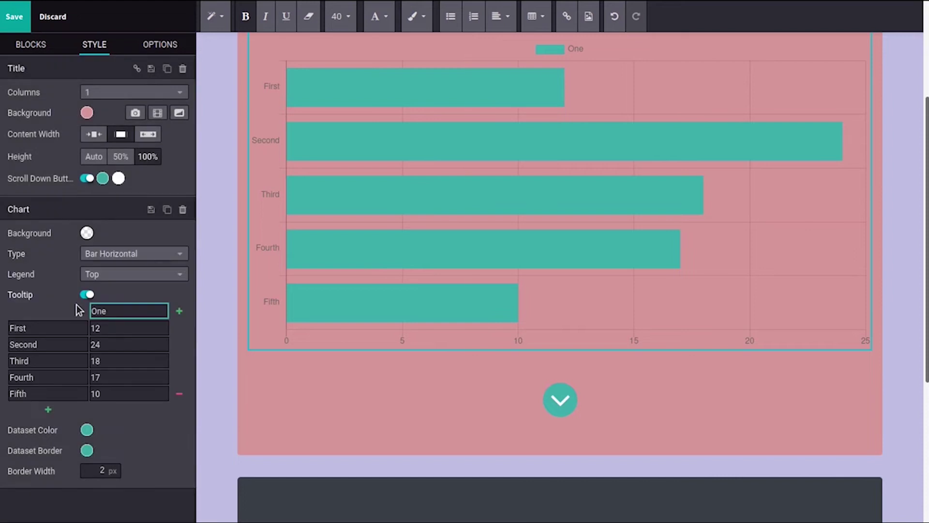
Step: Try the chart's legend in the Left position, restore it to Top, and switch the tooltip off and back on
click(95, 275)
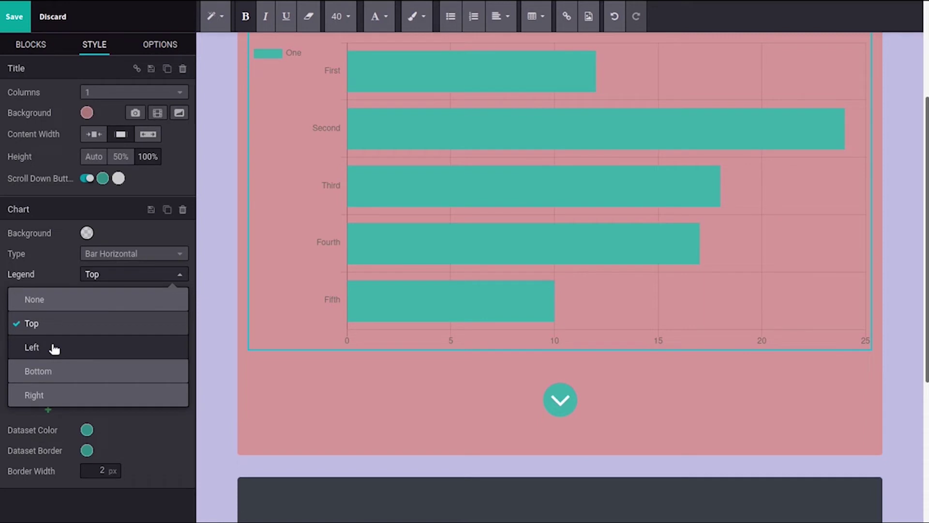
click(54, 348)
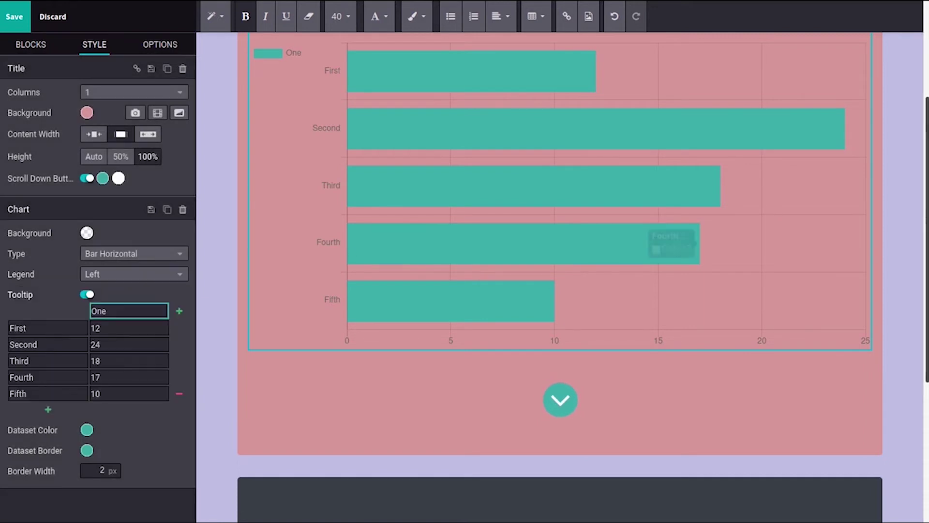
scroll(308, 231, up, 4)
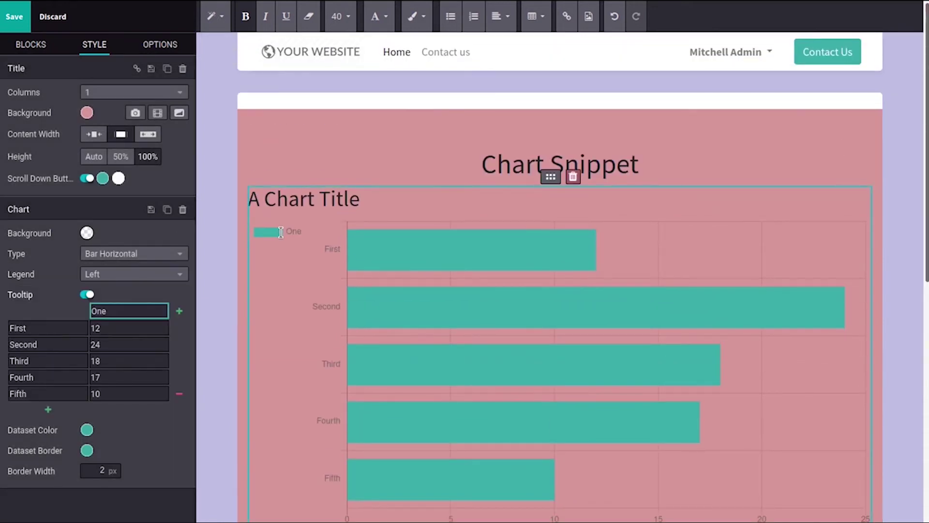
click(116, 273)
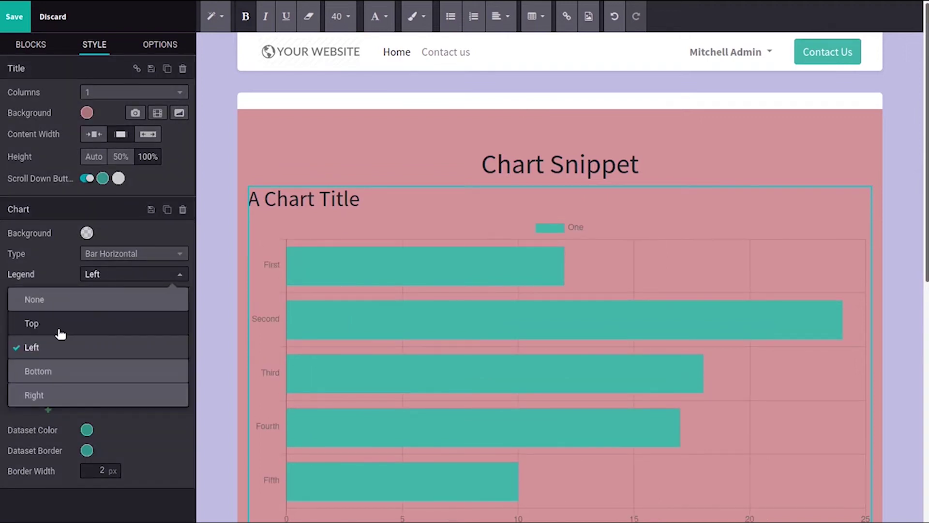
click(59, 330)
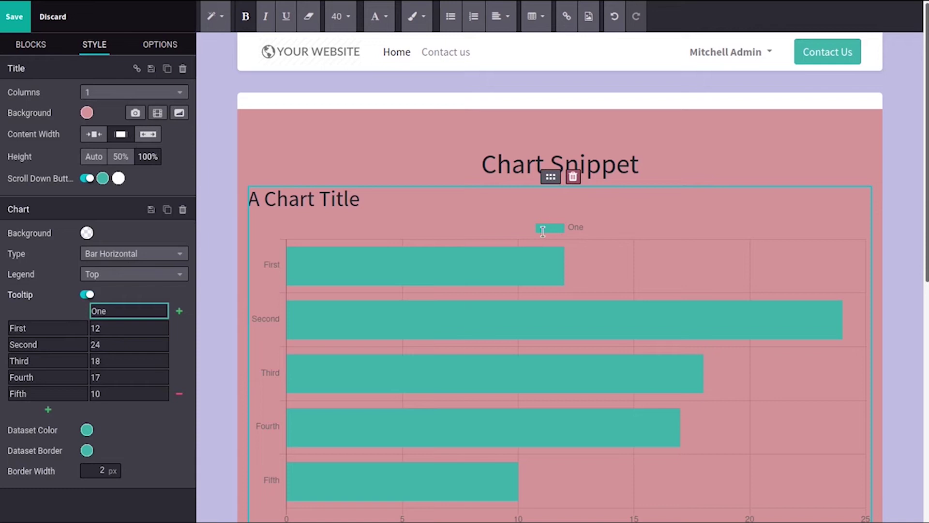
click(88, 295)
click(87, 296)
Step: Set the First value of the chart's One dataset to 5
scroll(926, 228, down, 3)
scroll(926, 228, down, 1)
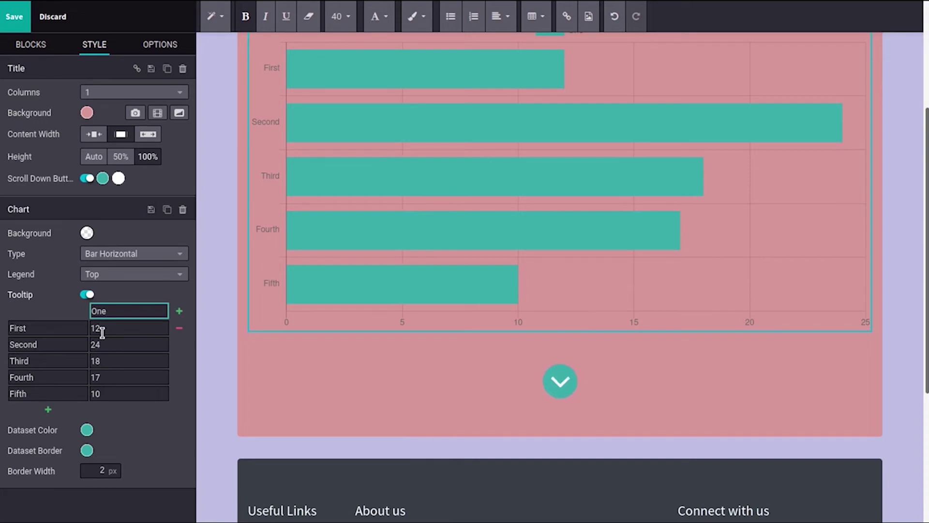
key(BackSpace)
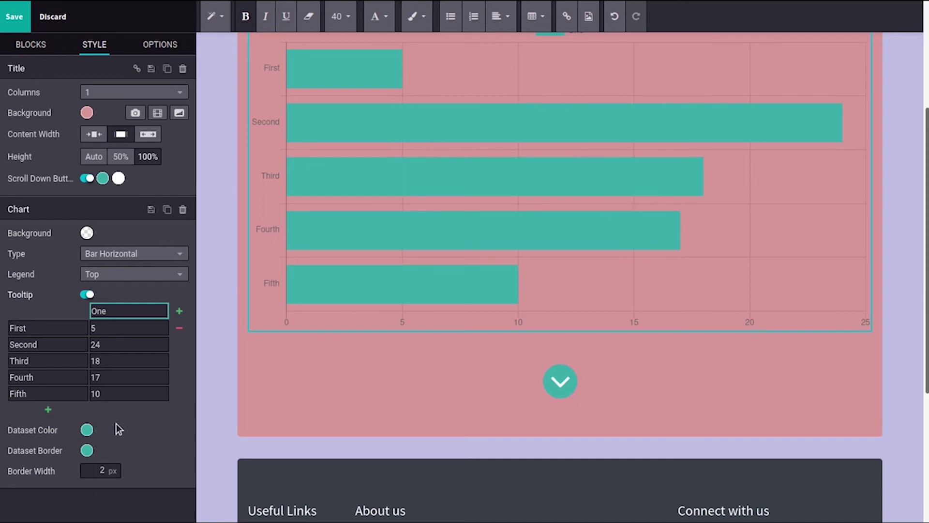
Step: Change the chart's dataset color to a pale teal shade
click(85, 437)
click(43, 492)
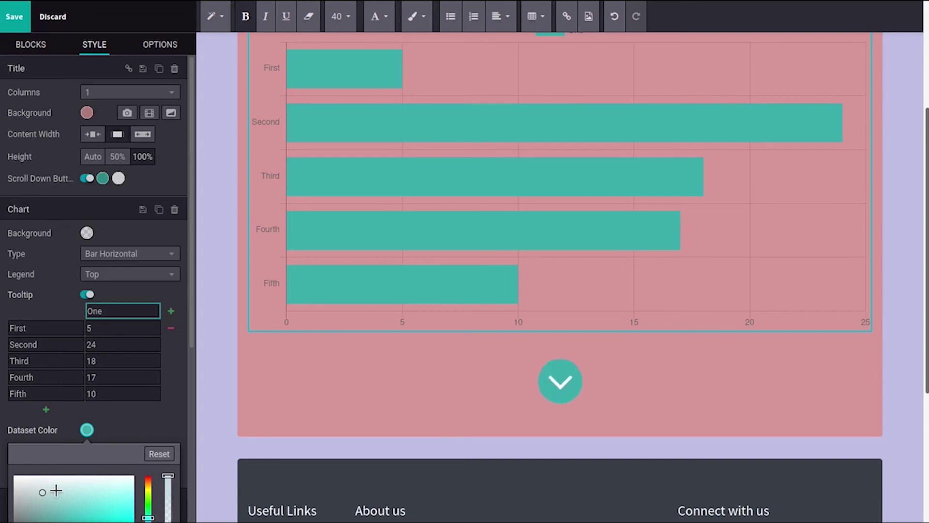
click(125, 435)
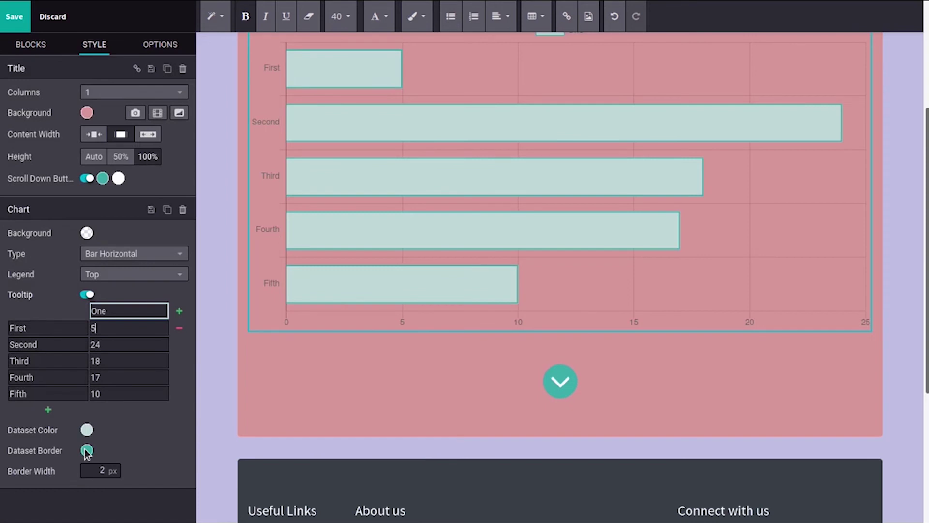
Step: Try a 5 px border width on the chart's bars and settle on 3 px
click(104, 472)
key(BackSpace)
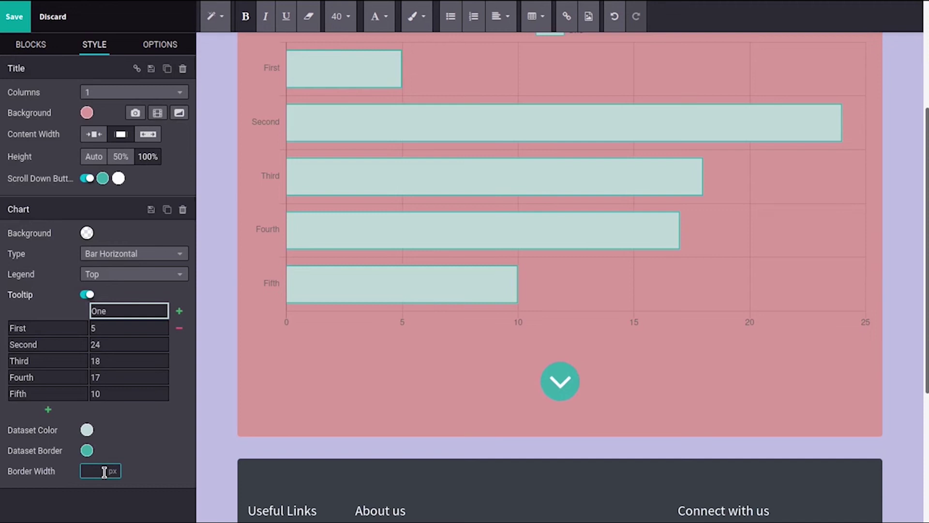
text(5)
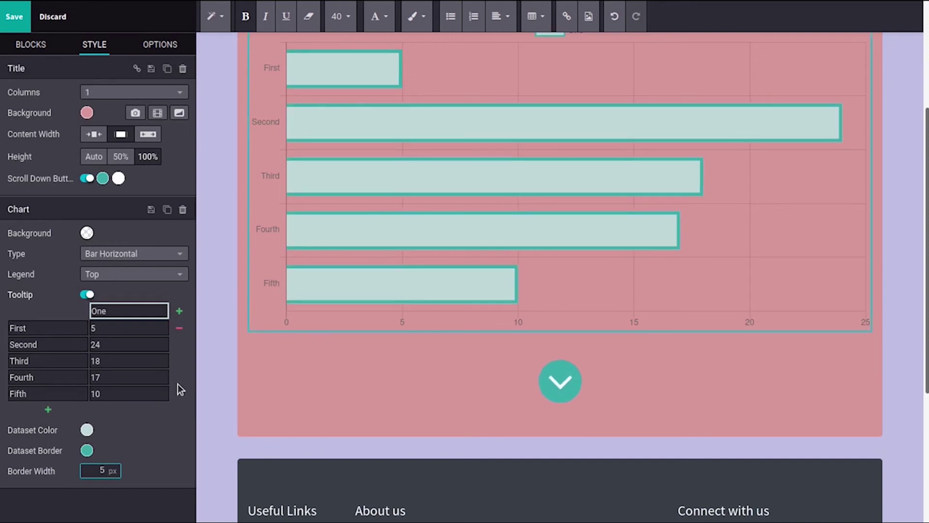
key(BackSpace)
text(3)
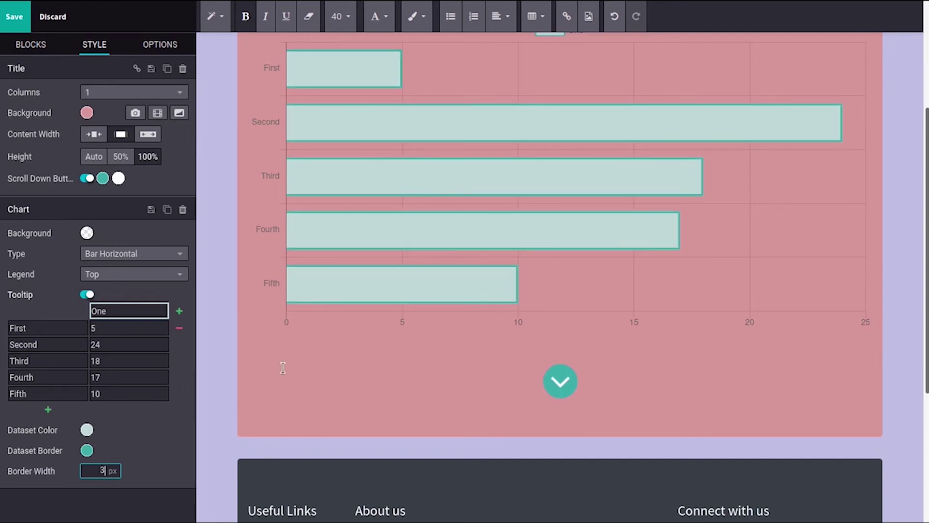
click(192, 314)
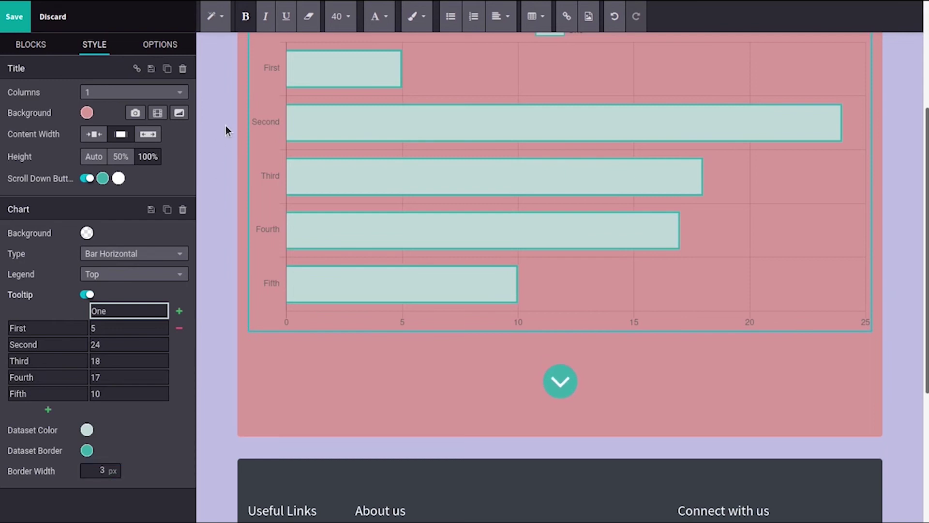
Step: Open the theme options and try to hide the website header, cancelling the page reload
mouse_move(116, 2)
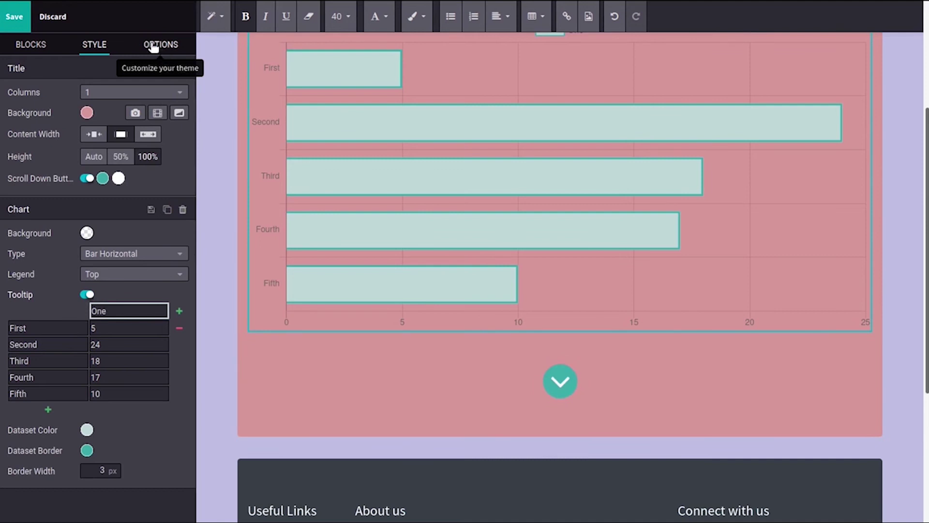
click(157, 46)
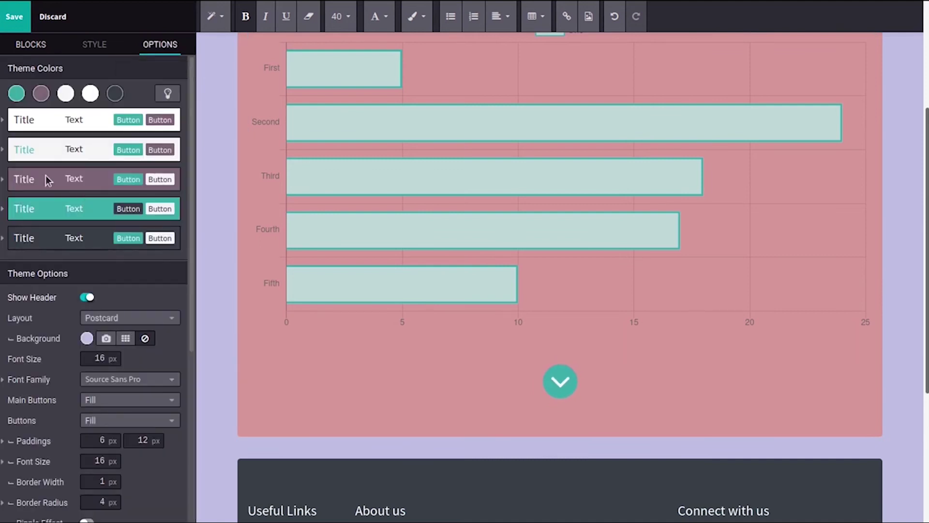
click(88, 298)
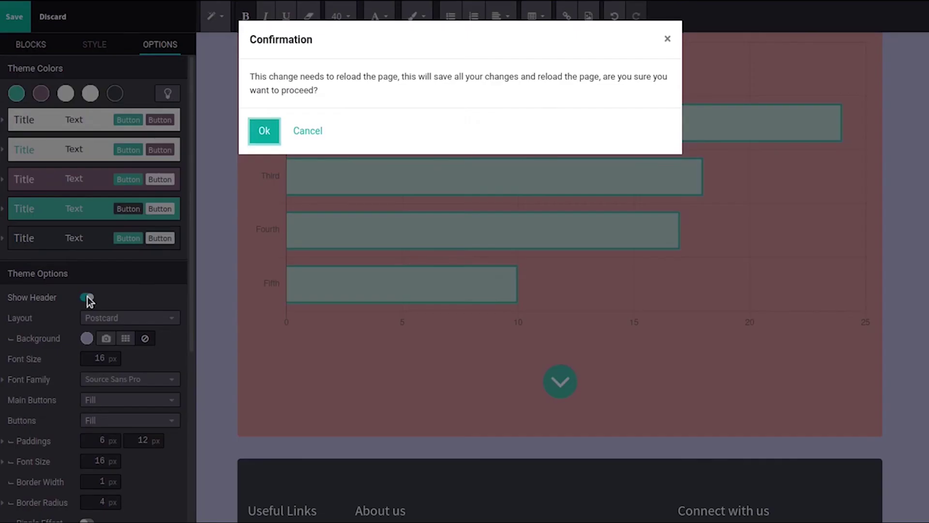
click(309, 131)
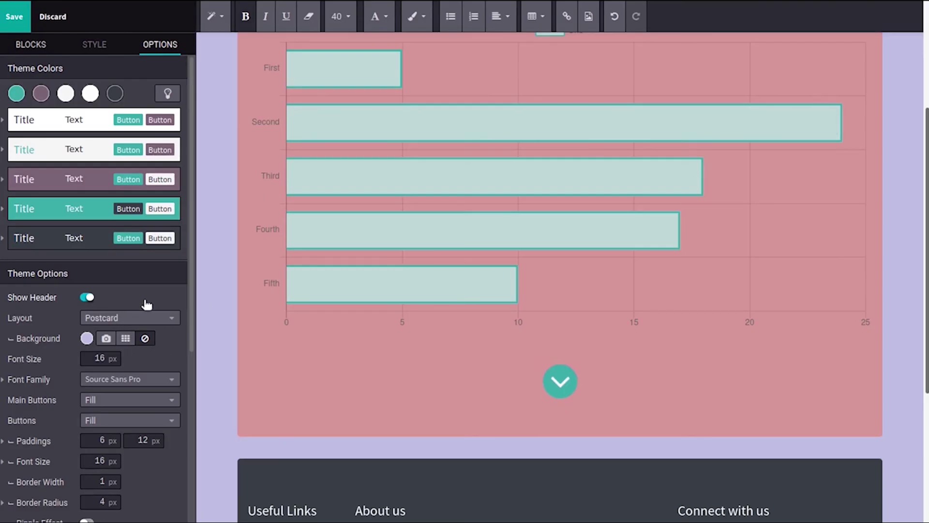
Step: Set the website theme's layout to Framed
click(103, 319)
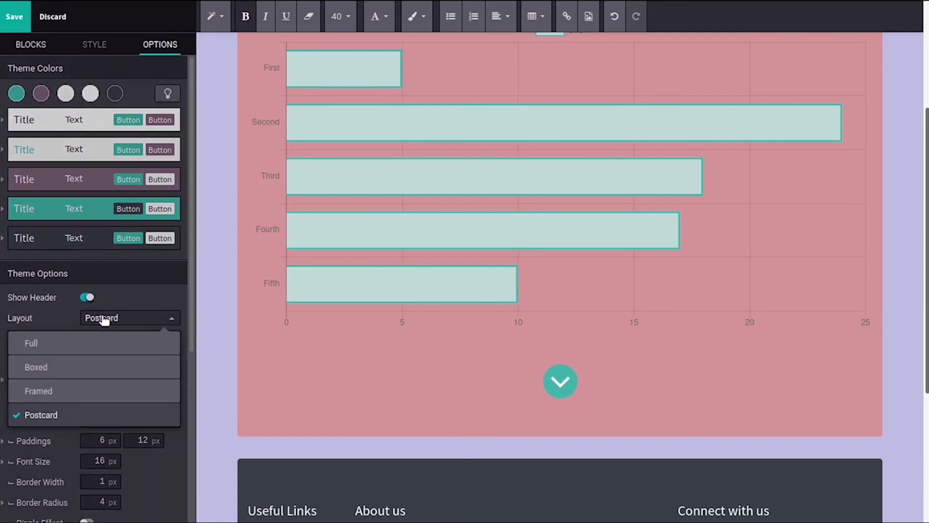
key(Escape)
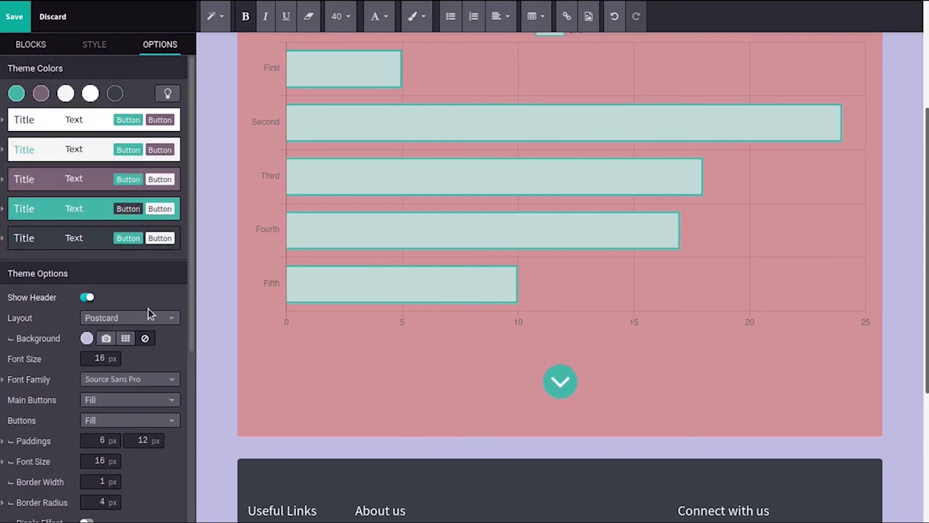
click(150, 315)
click(77, 372)
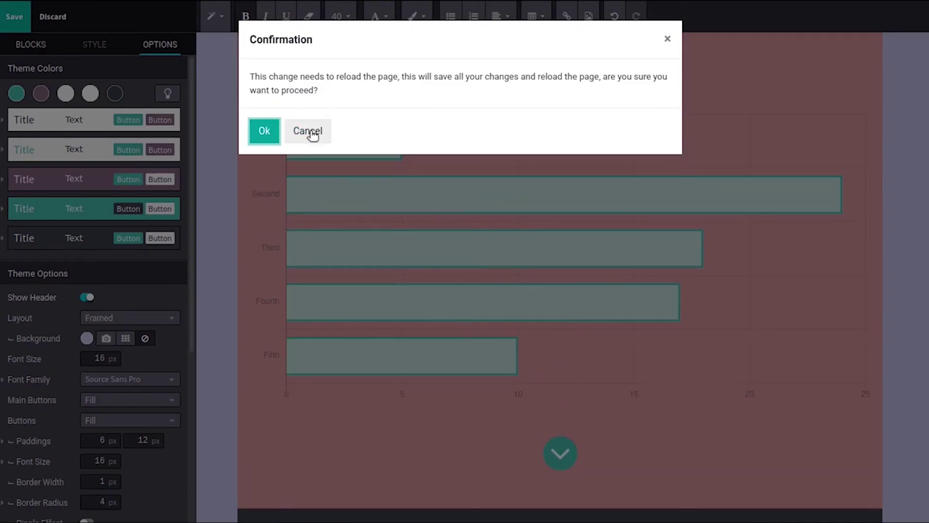
Step: Dismiss the open confirmation, turn off Show Header for the website, and confirm saving and reloading the page
click(312, 131)
click(88, 297)
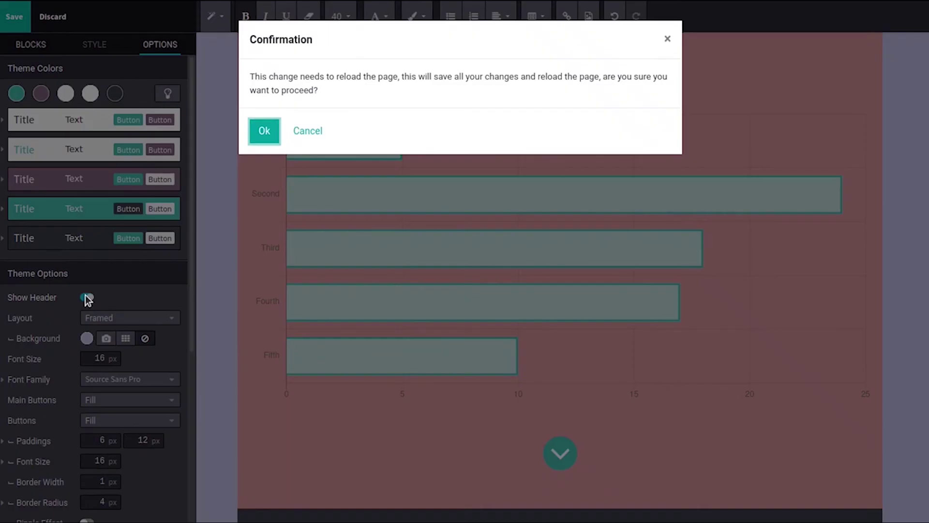
click(265, 140)
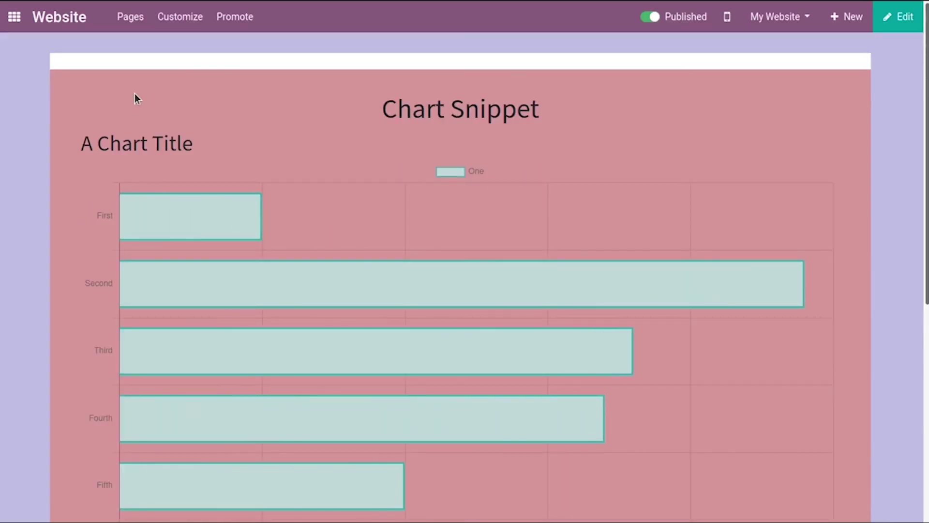
Step: Reopen the homepage for editing and bring up the theme options for buttons and inputs
mouse_move(266, 6)
click(55, 36)
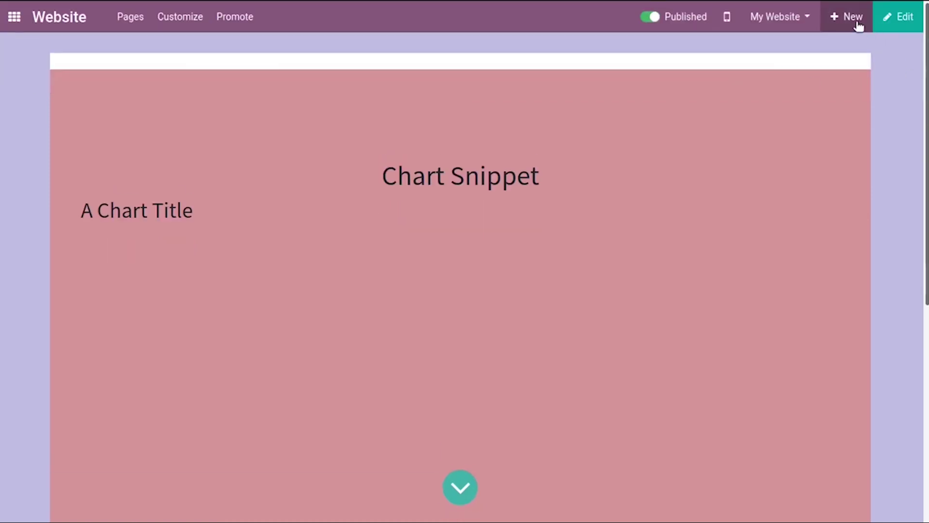
click(898, 22)
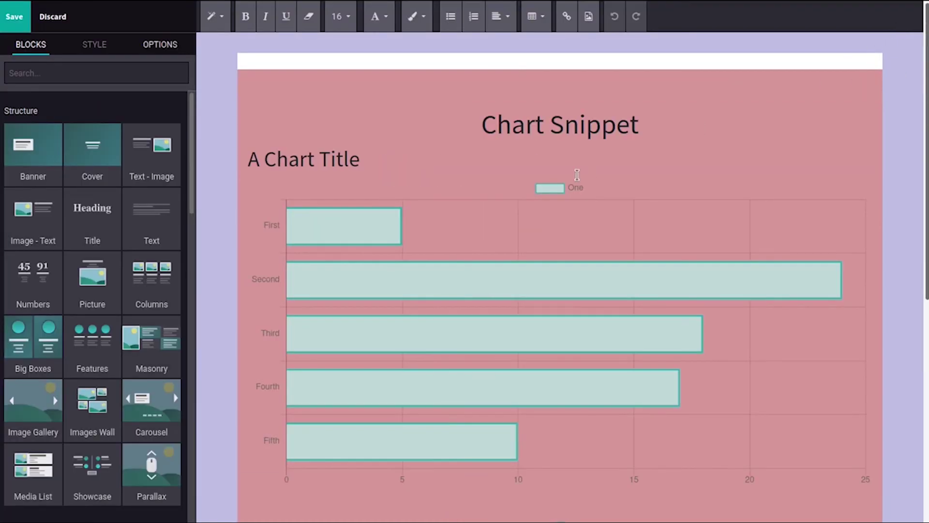
click(157, 47)
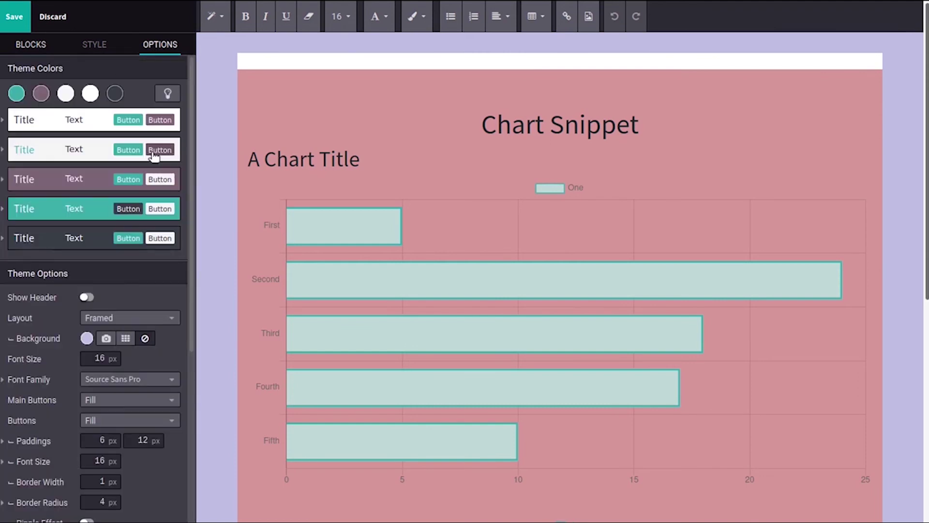
drag(190, 324, 191, 428)
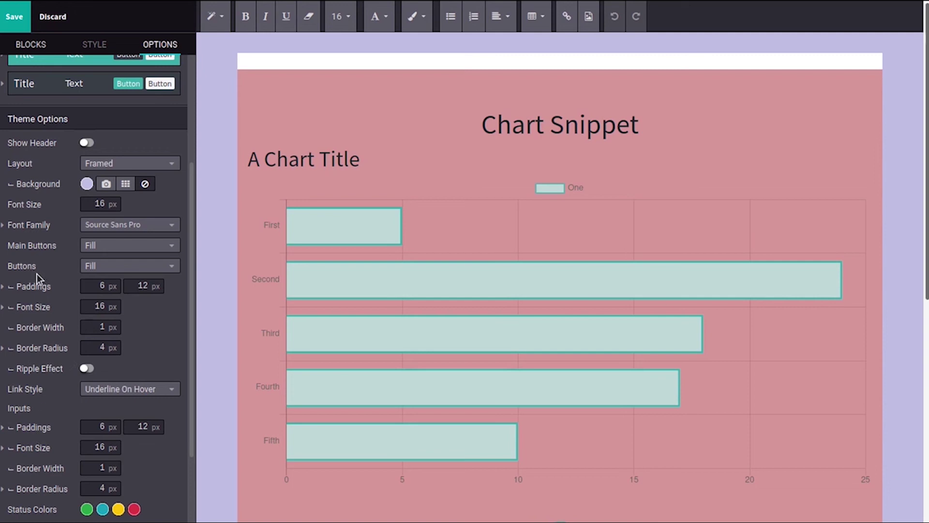
Step: Set the theme's Buttons style to Outline and return to the building blocks
click(91, 265)
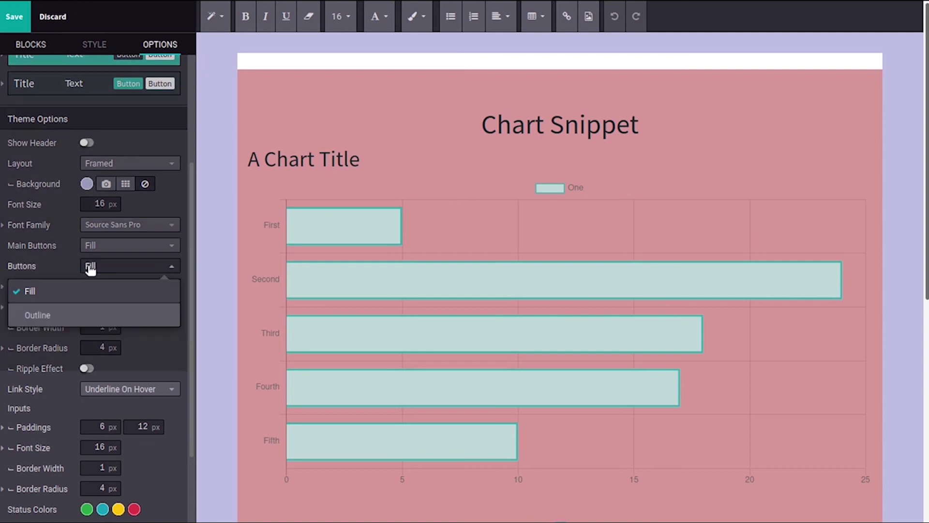
click(80, 317)
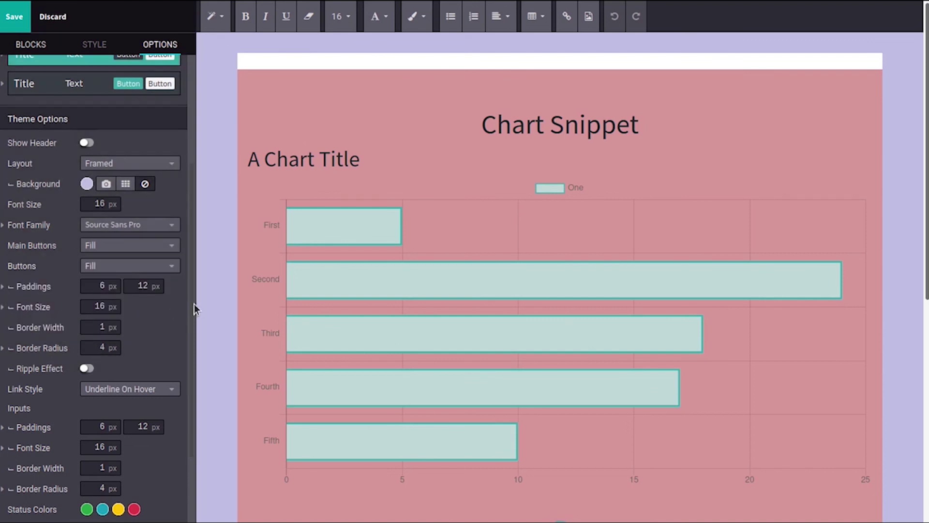
scroll(193, 304, down, 2)
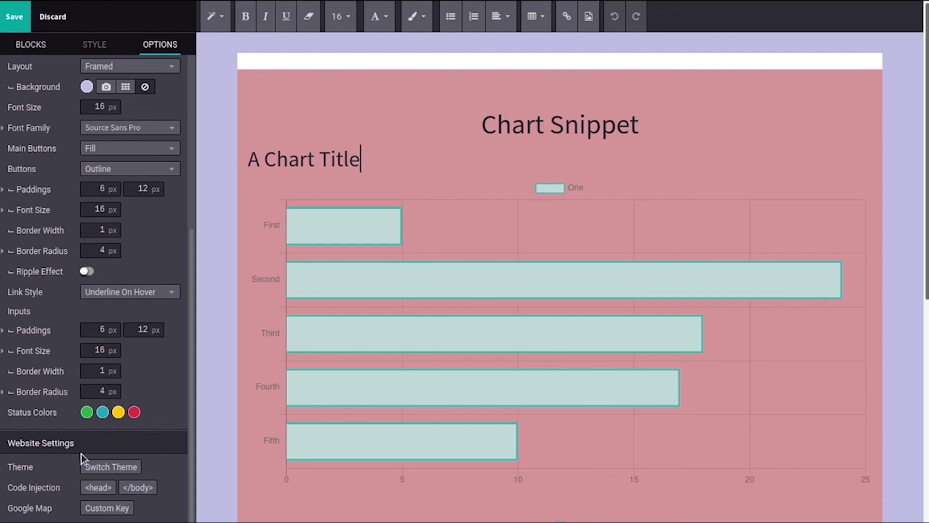
click(19, 44)
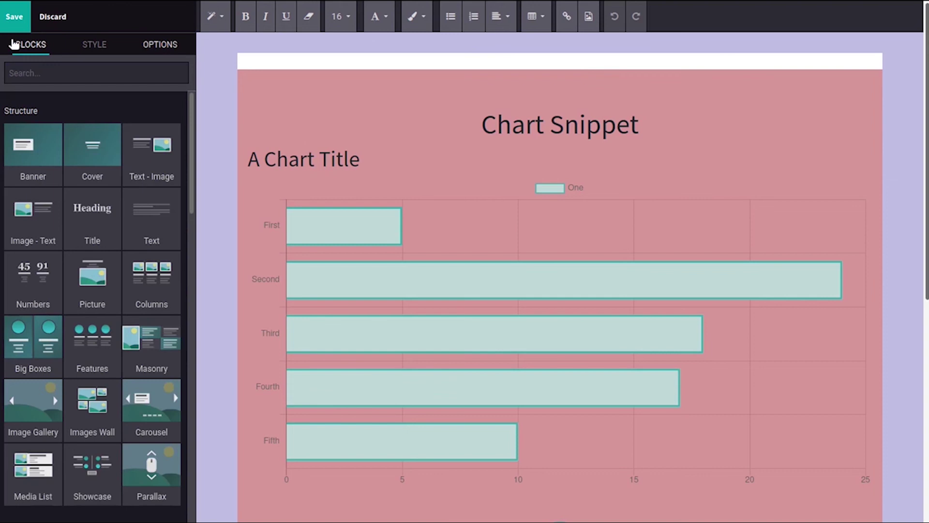